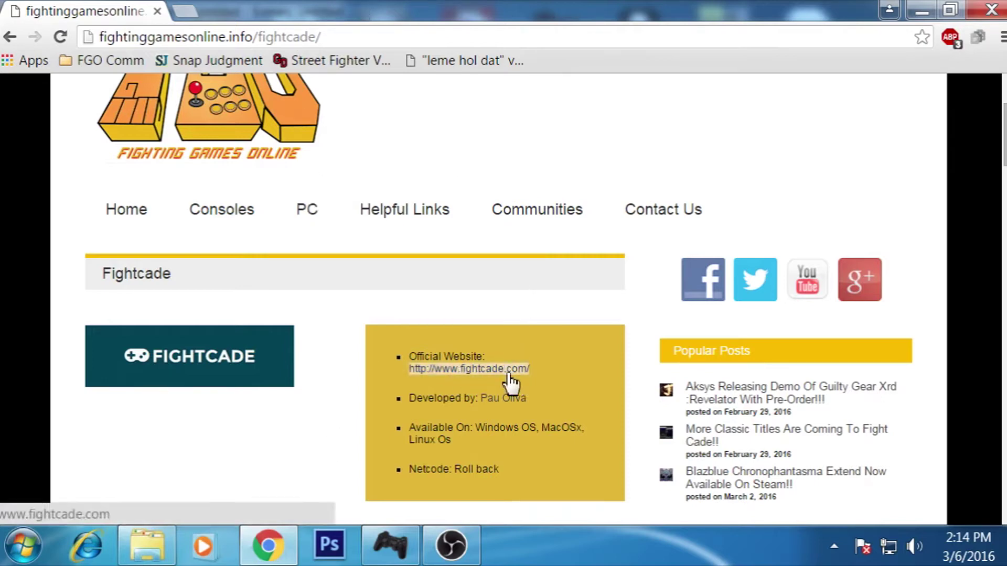
Download the Windows version of the FightCade client from the official fightcade.com website.
{"action": "left_click", "coordinate": [476, 370]}
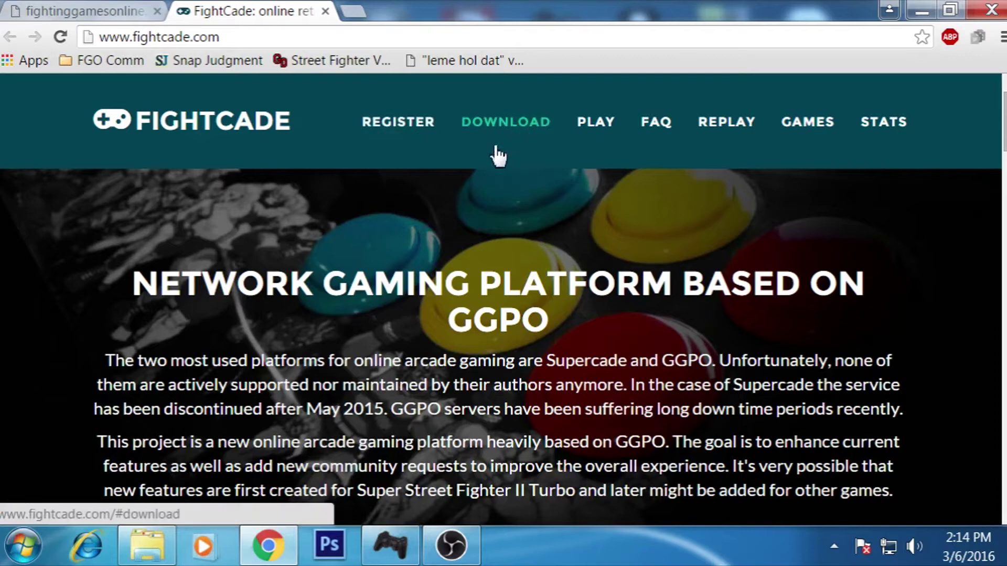
{"action": "left_click", "coordinate": [517, 138]}
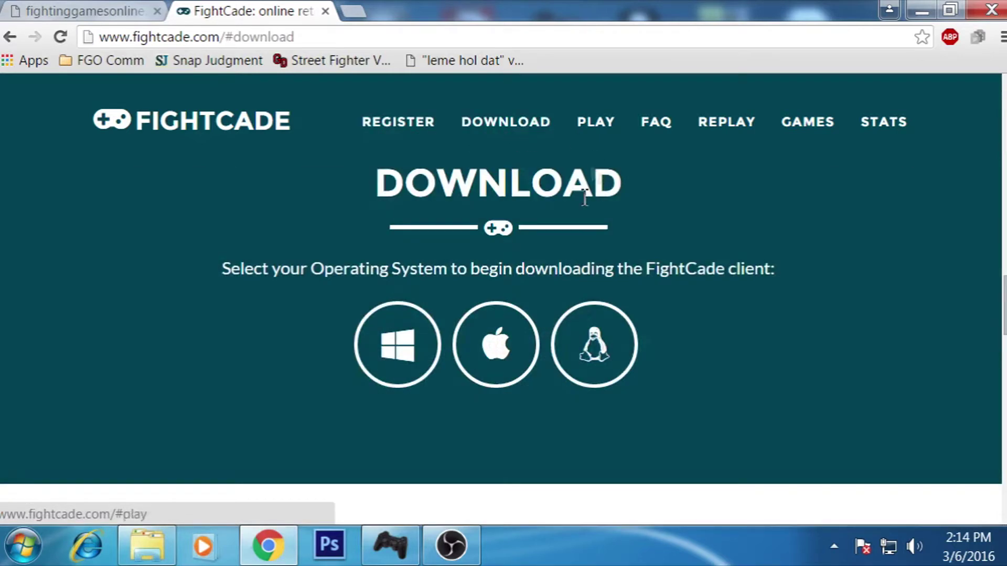
{"action": "left_click", "coordinate": [404, 365]}
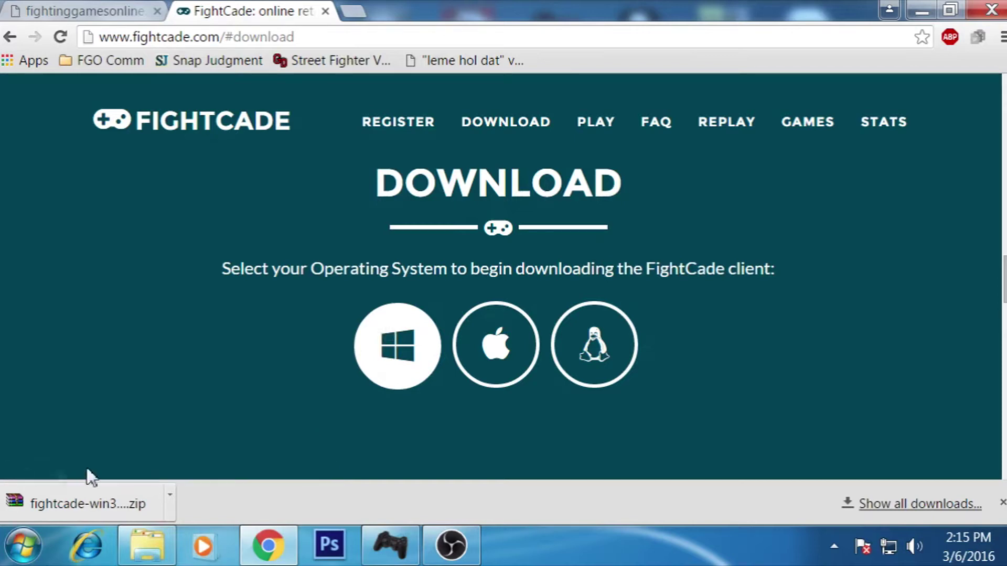
Open the downloaded fightcade-win32-v042.2.zip archive and extract its contents to Local Disk (C:).
{"action": "left_click", "coordinate": [103, 509]}
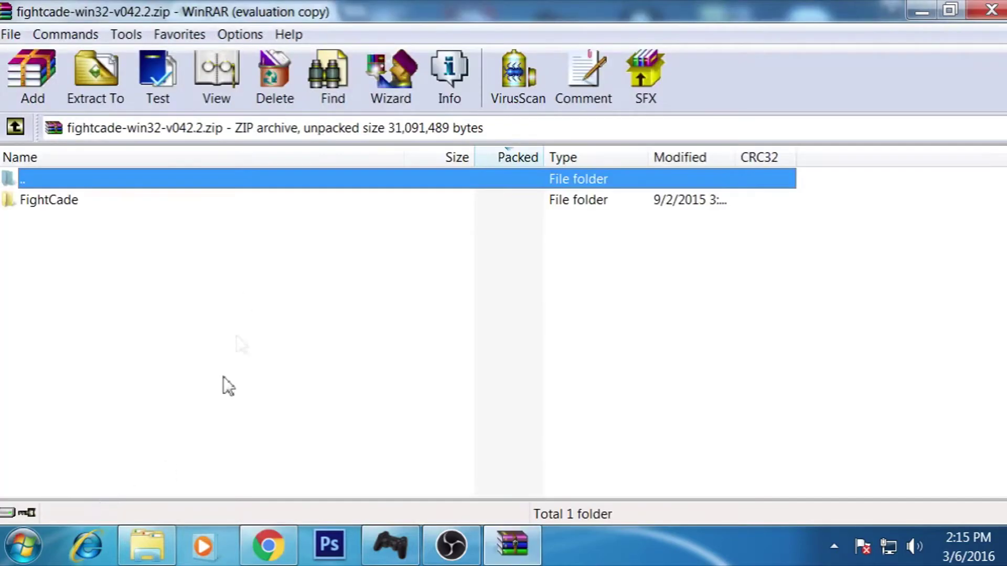
{"action": "left_click", "coordinate": [110, 96]}
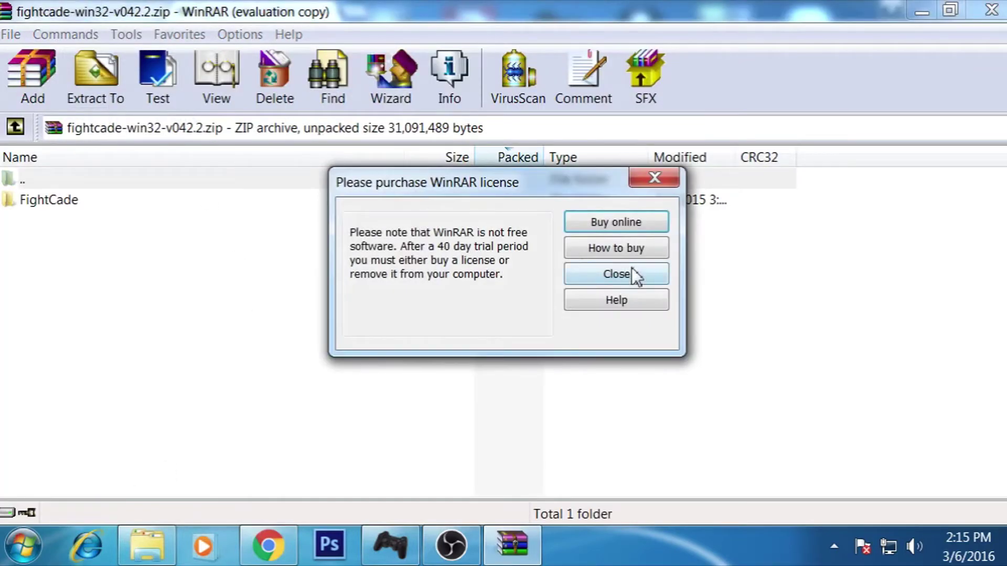
{"action": "left_click", "coordinate": [632, 270]}
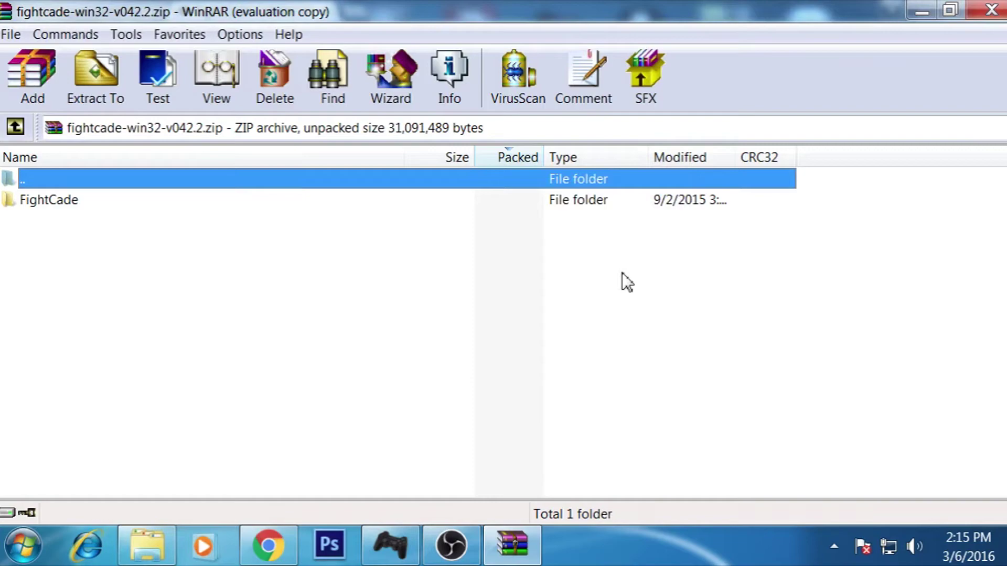
{"action": "left_click", "coordinate": [104, 99]}
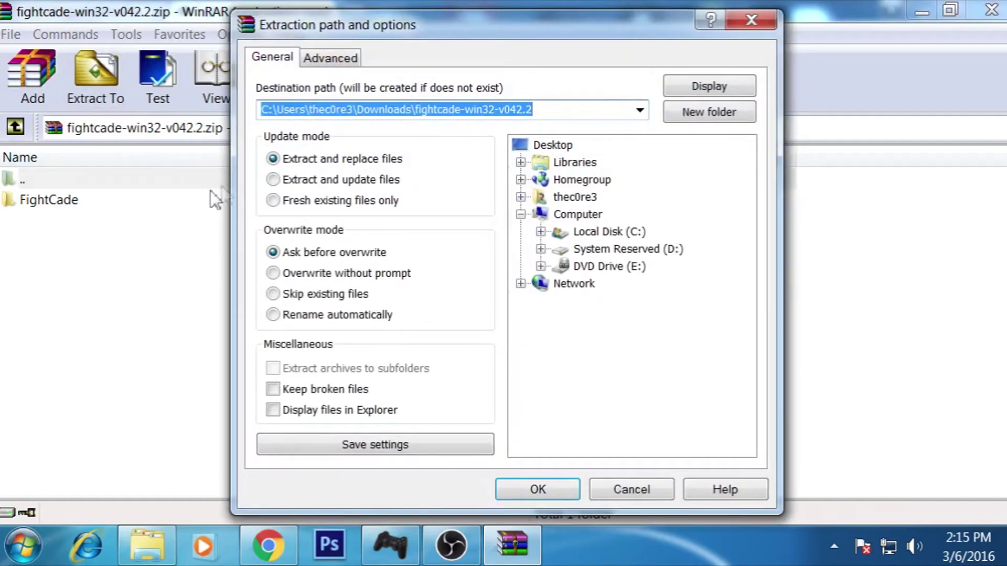
{"action": "left_click", "coordinate": [638, 117]}
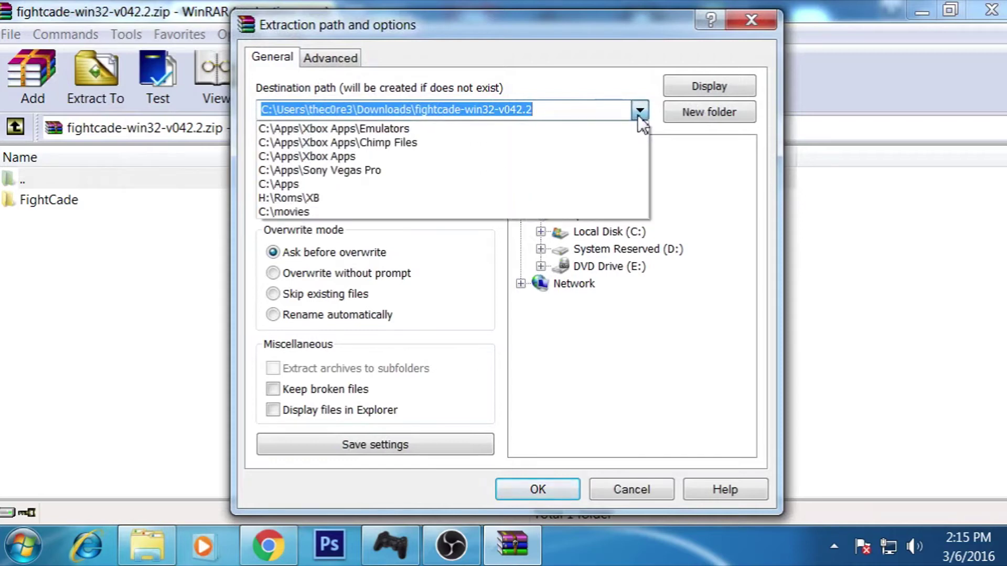
{"action": "left_click", "coordinate": [638, 115]}
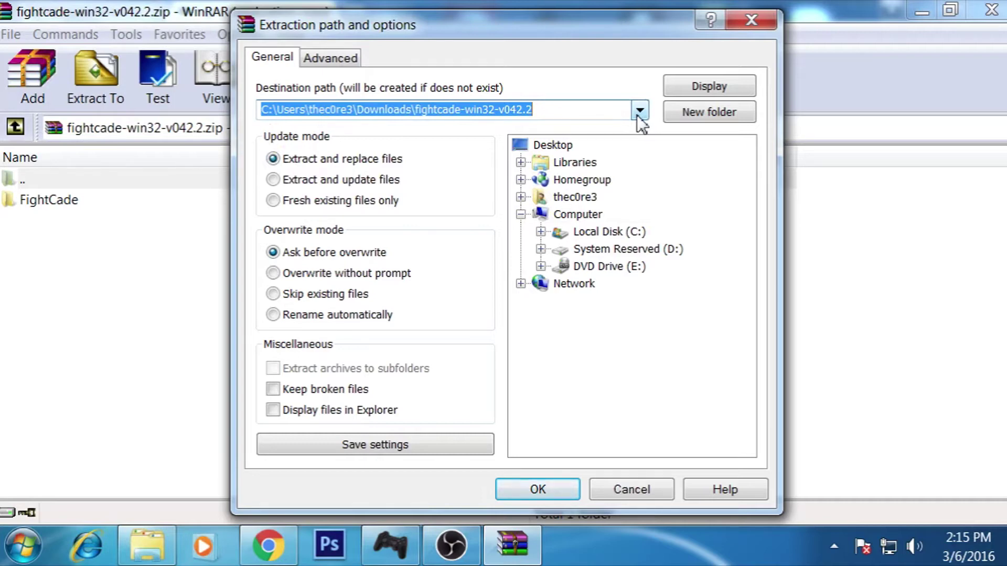
{"action": "left_click", "coordinate": [610, 242]}
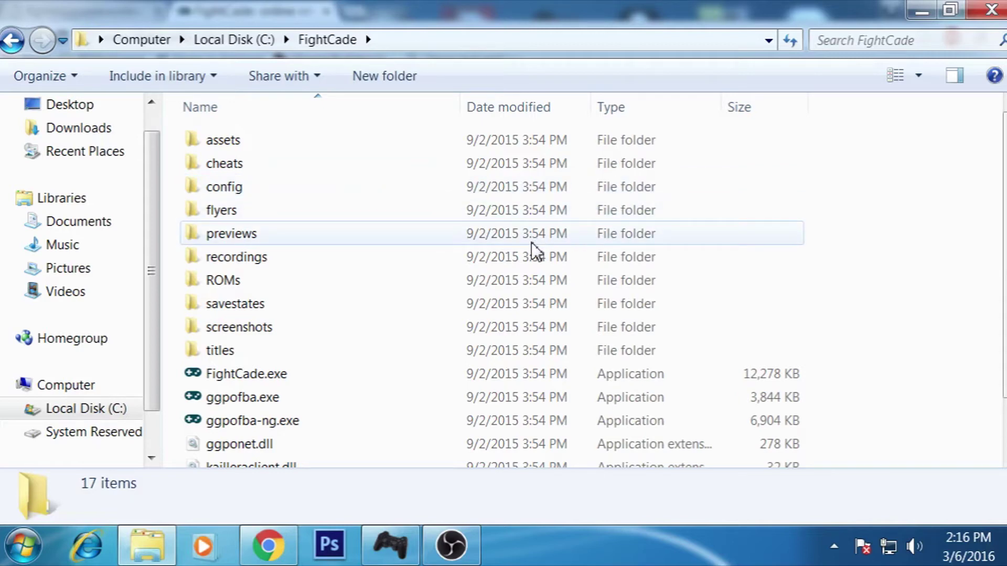
Run ggpofba-ng.exe from the C:\FightCade folder, accepting the unknown publisher.
{"action": "scroll", "coordinate": [524, 230], "scroll_direction": "down", "scroll_amount": 1}
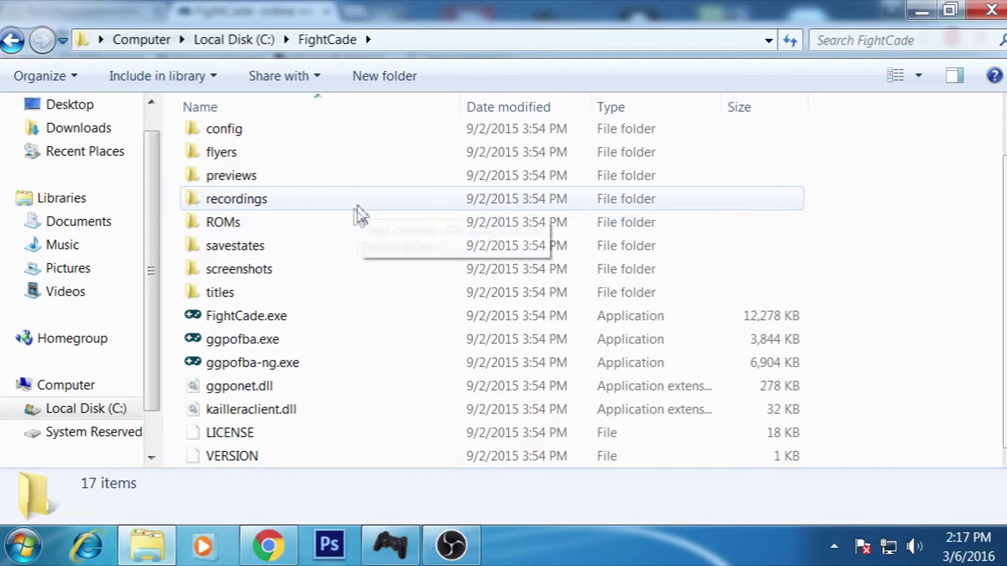
{"action": "left_click", "coordinate": [245, 345]}
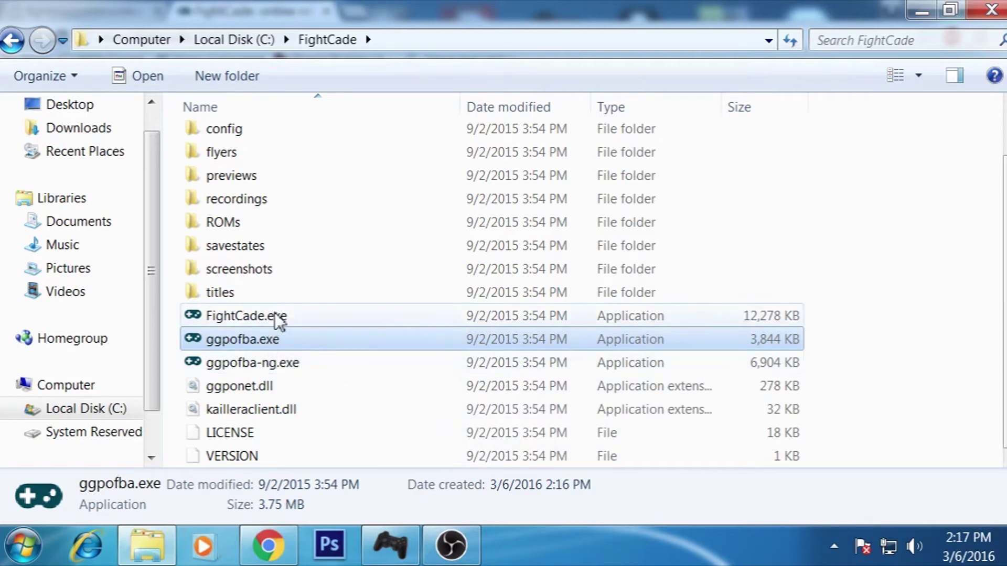
{"action": "left_click", "coordinate": [244, 367]}
{"action": "left_click", "coordinate": [244, 342]}
{"action": "left_click", "coordinate": [288, 368]}
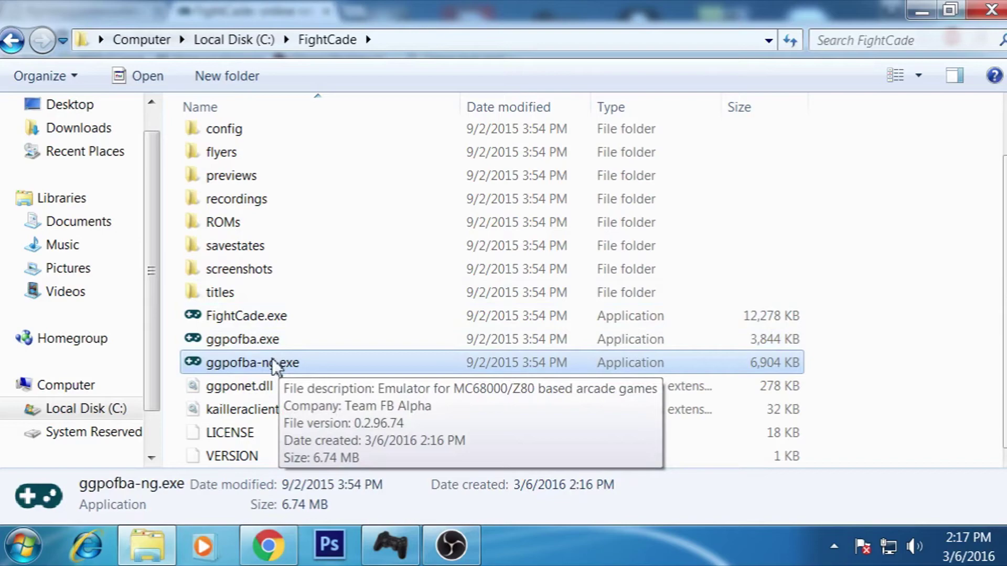
{"action": "double_click", "coordinate": [273, 367]}
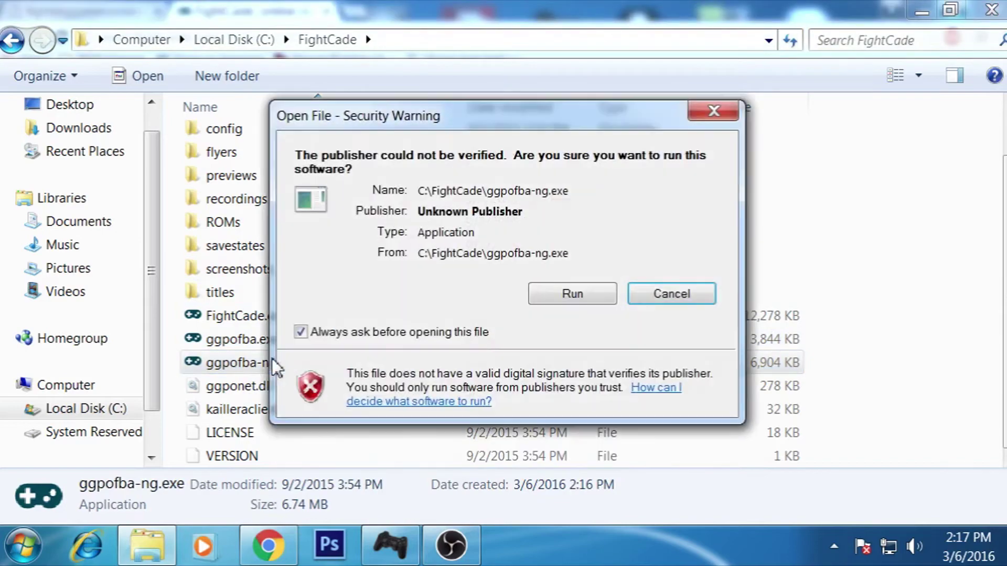
{"action": "left_click", "coordinate": [571, 293]}
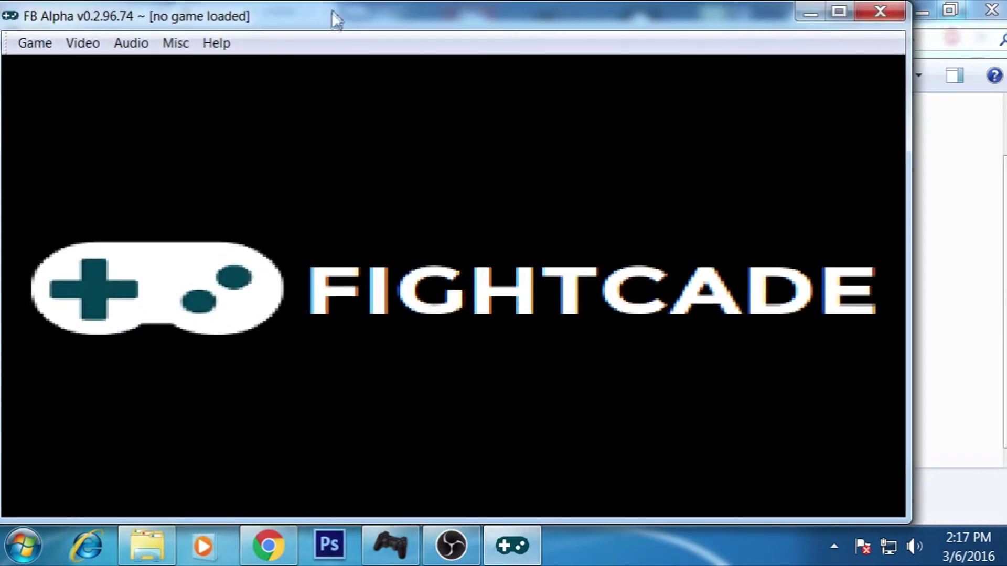
Look through the emulator's Game and Video options.
{"action": "left_click_drag", "start_coordinate": [336, 19], "coordinate": [473, 22]}
{"action": "left_click", "coordinate": [158, 47]}
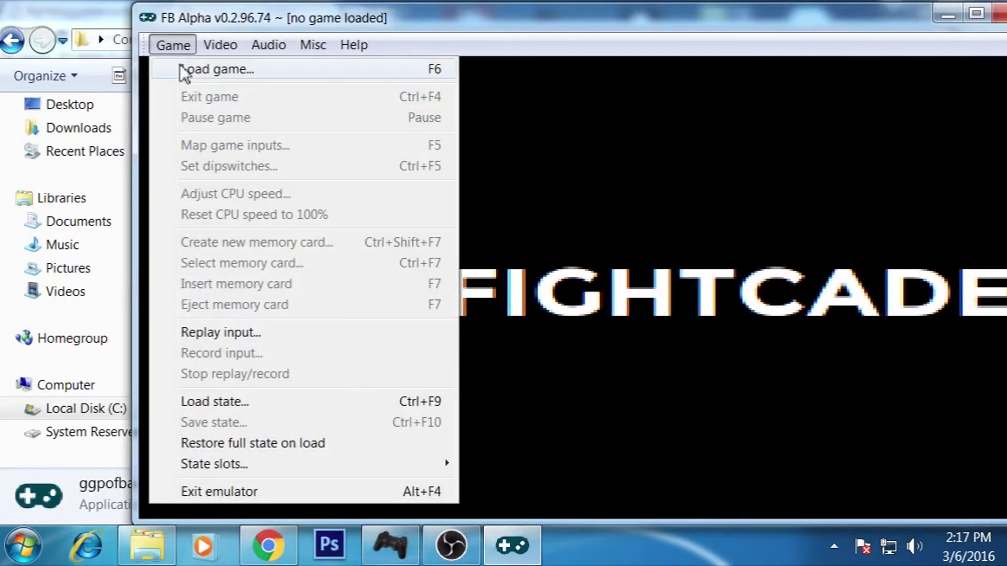
{"action": "mouse_move", "coordinate": [213, 47]}
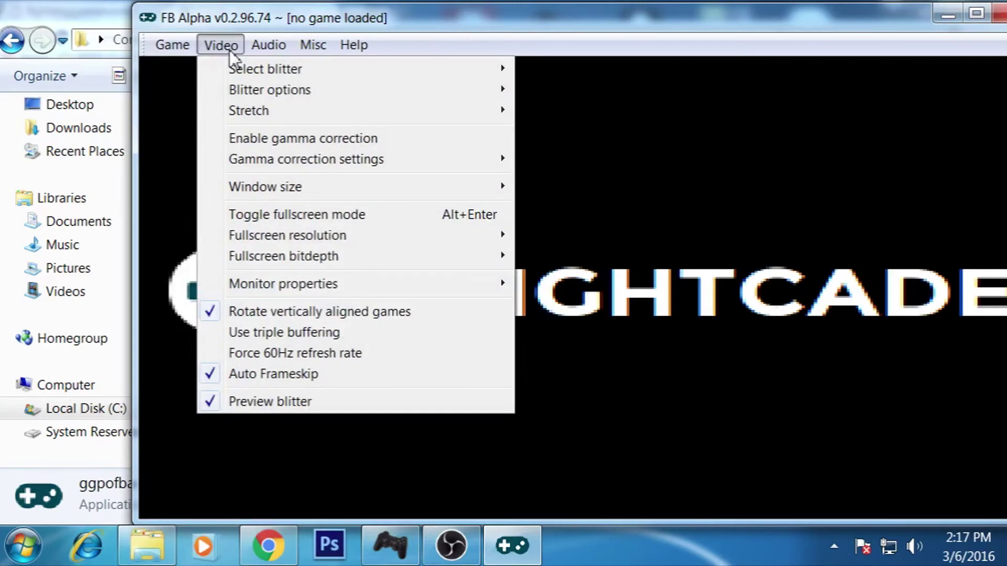
{"action": "mouse_move", "coordinate": [184, 53]}
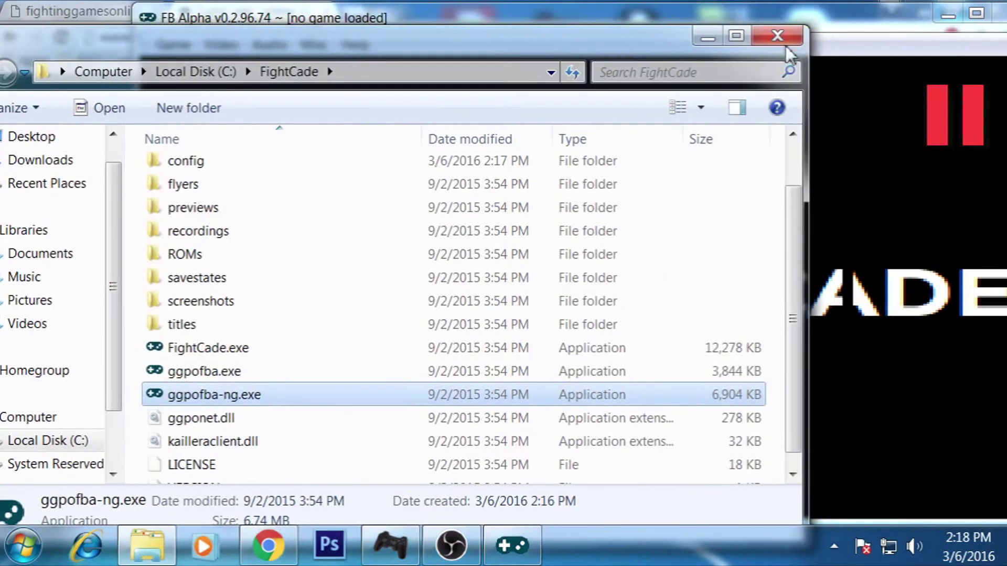
Close the FB Alpha emulator and return to the FightCade folder.
{"action": "left_click_drag", "start_coordinate": [469, 58], "coordinate": [585, 180]}
{"action": "left_click", "coordinate": [726, 19]}
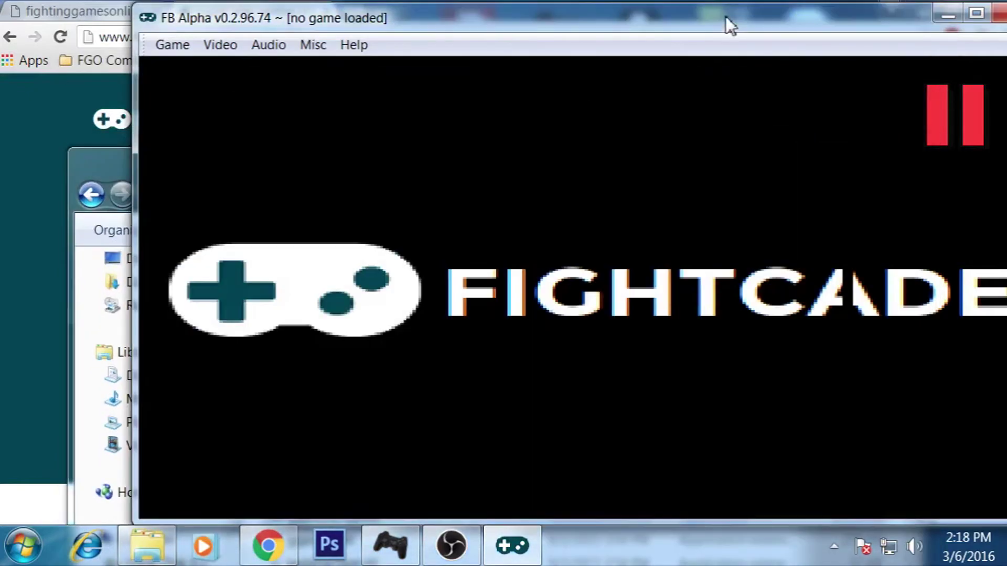
{"action": "left_click", "coordinate": [999, 16]}
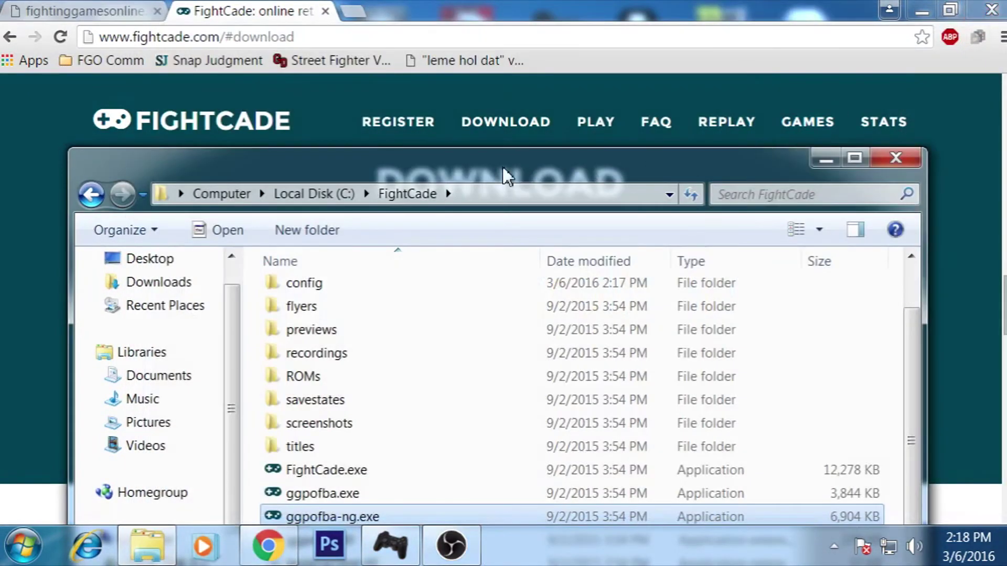
Run FightCade.exe from the FightCade folder and allow it through Windows Firewall on private networks.
{"action": "left_click_drag", "start_coordinate": [502, 166], "coordinate": [540, 58]}
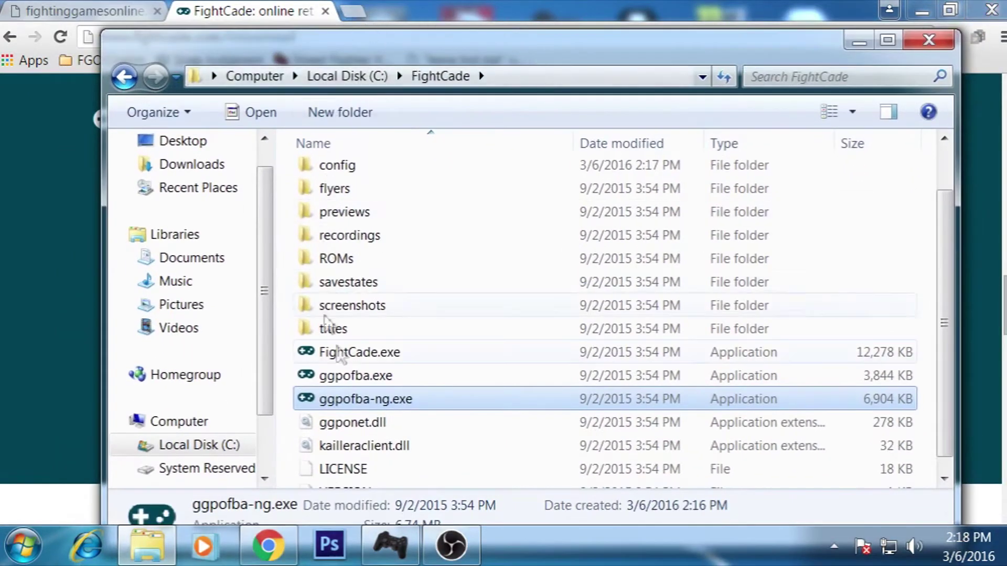
{"action": "left_click", "coordinate": [386, 354]}
{"action": "double_click", "coordinate": [388, 359]}
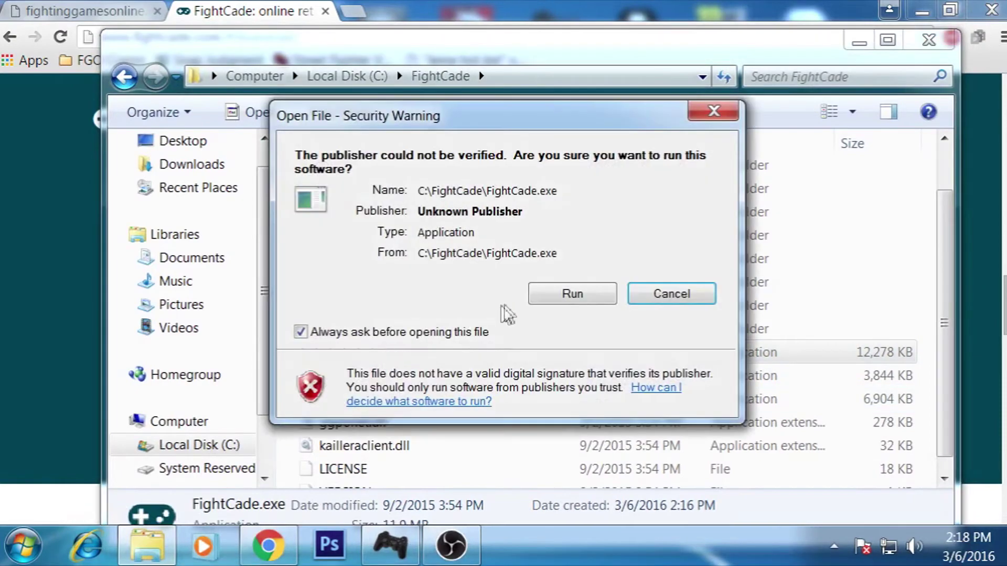
{"action": "left_click", "coordinate": [571, 291]}
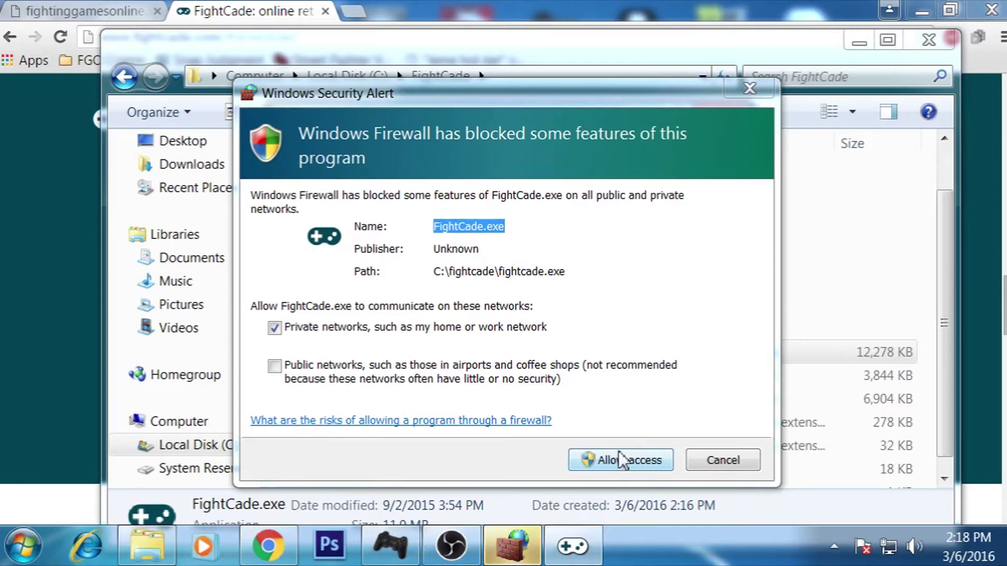
{"action": "left_click", "coordinate": [617, 460]}
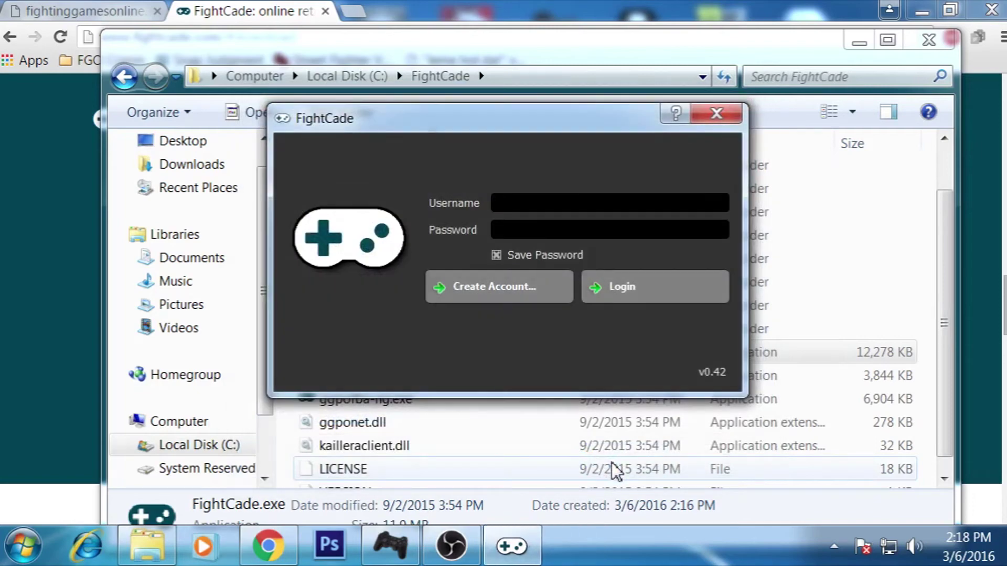
View the account registration form reached from FightCade's login window, close it, and return to the login window.
{"action": "left_click", "coordinate": [473, 292]}
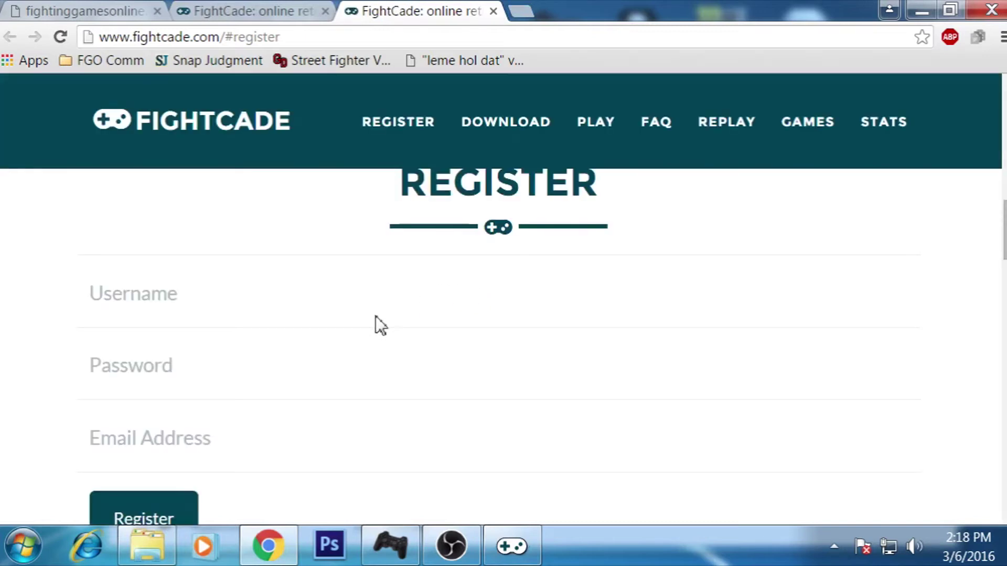
{"action": "scroll", "coordinate": [357, 304], "scroll_direction": "down", "scroll_amount": 2}
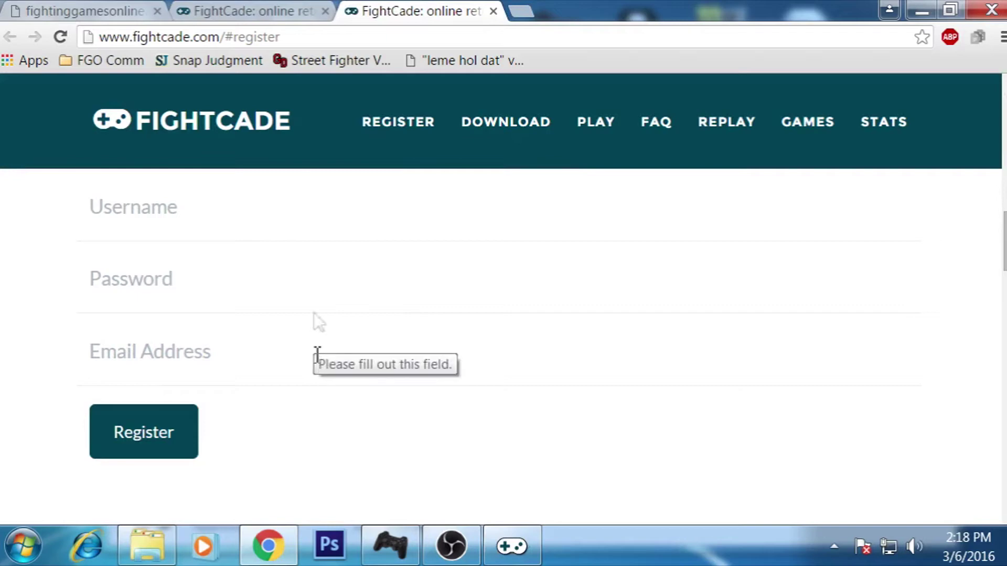
{"action": "left_click", "coordinate": [493, 12]}
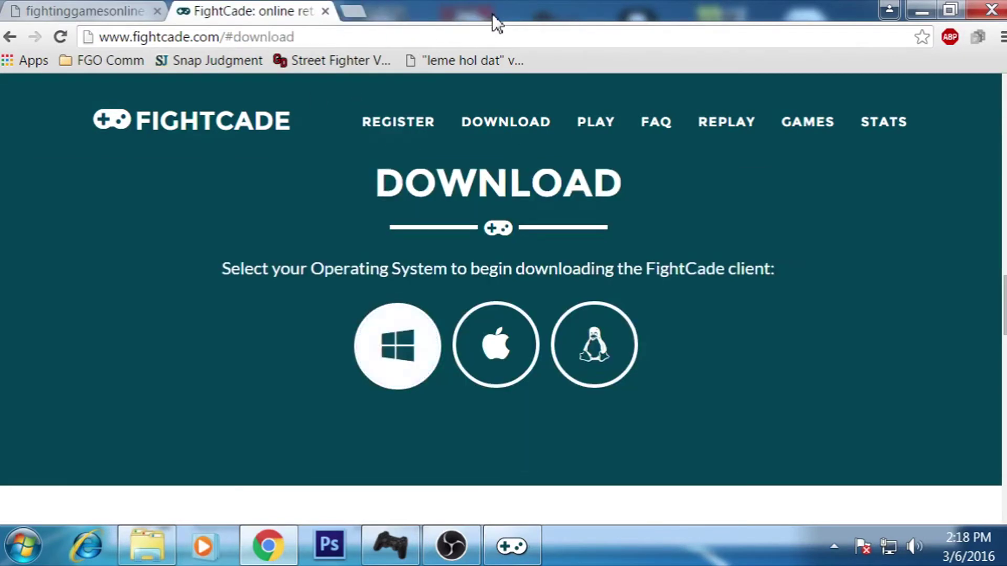
{"action": "left_click", "coordinate": [504, 548]}
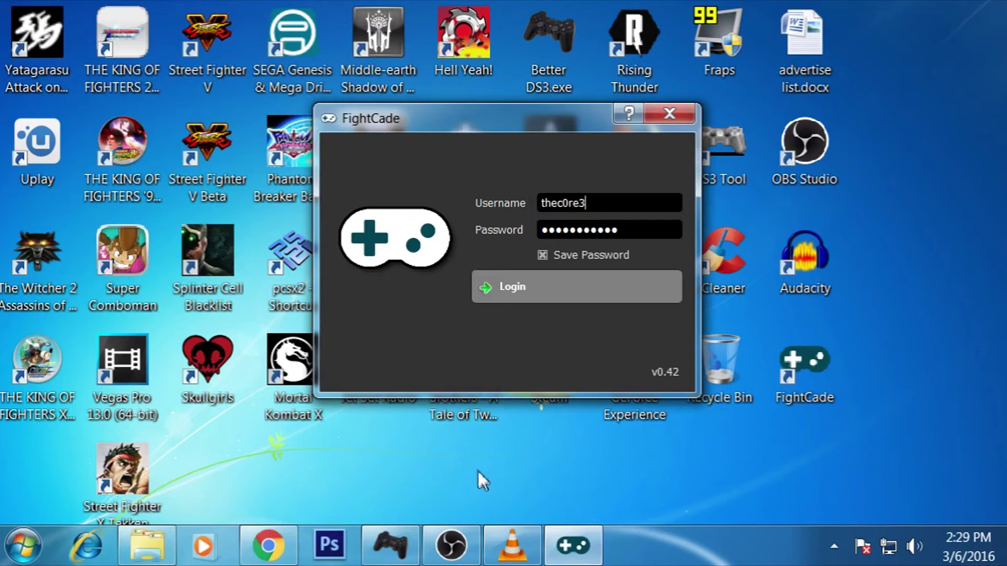
Browse the Program Files folder on Local Disk (C:).
{"action": "left_click", "coordinate": [157, 560]}
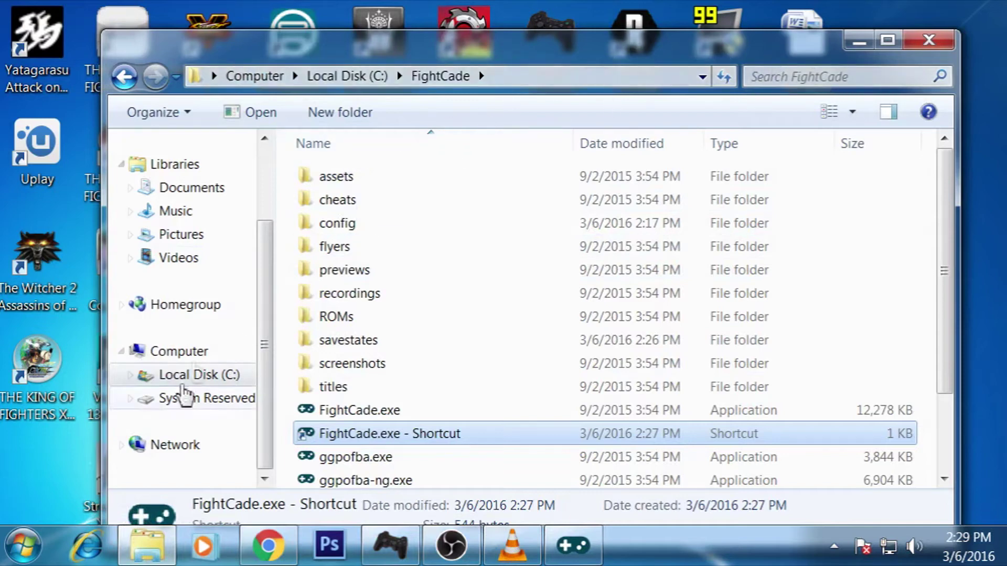
{"action": "mouse_move", "coordinate": [166, 559]}
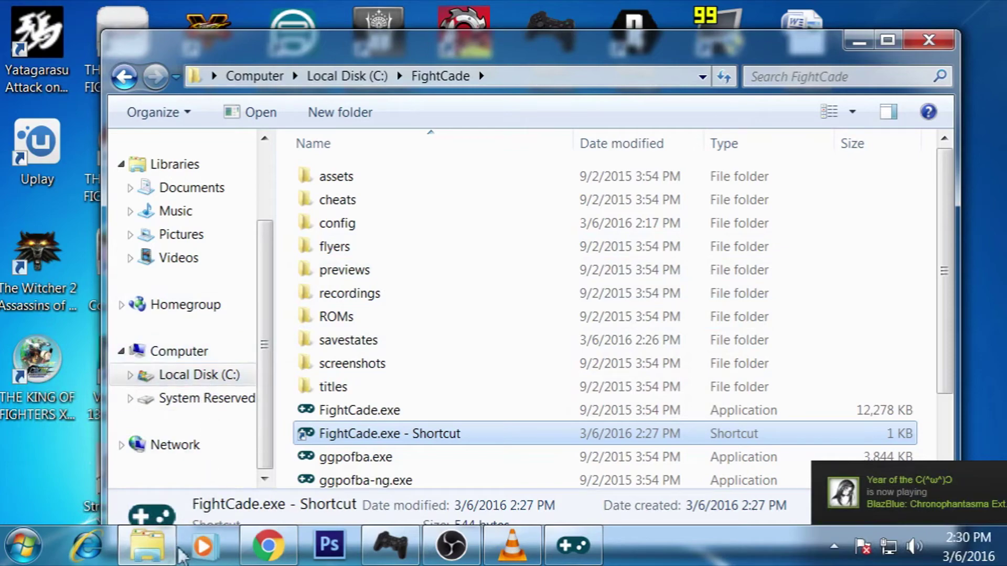
{"action": "left_click", "coordinate": [163, 560]}
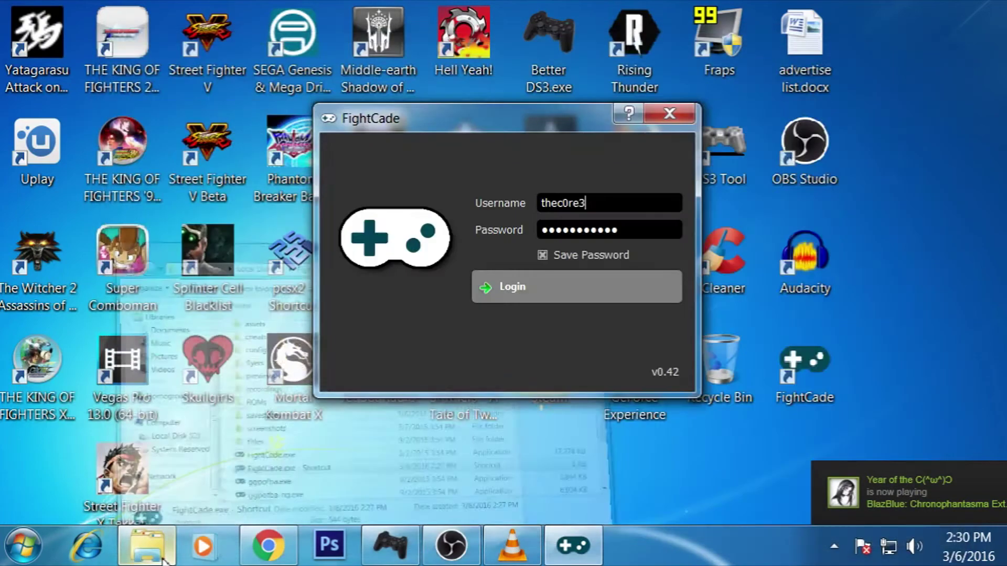
{"action": "left_click", "coordinate": [161, 559]}
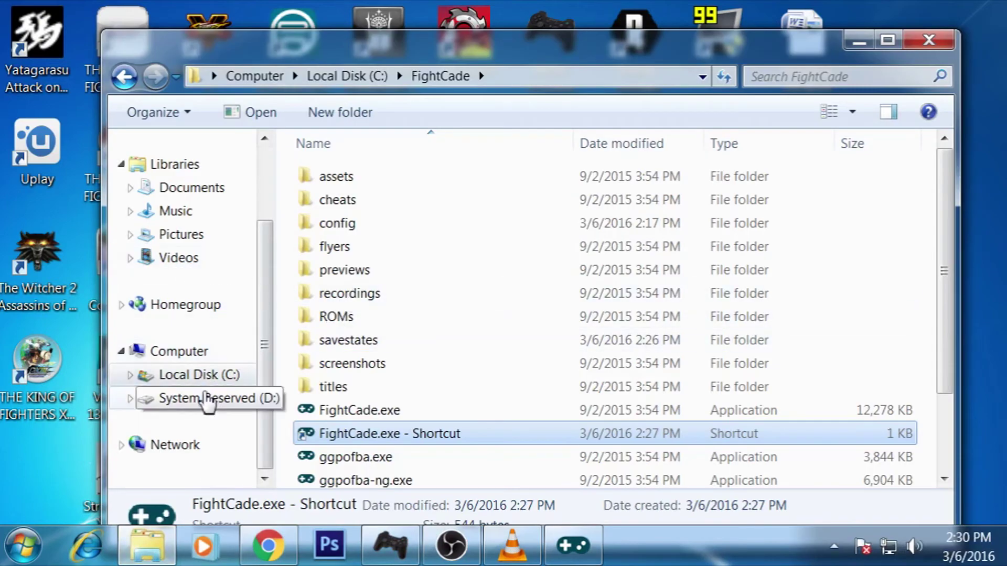
{"action": "left_click", "coordinate": [207, 381]}
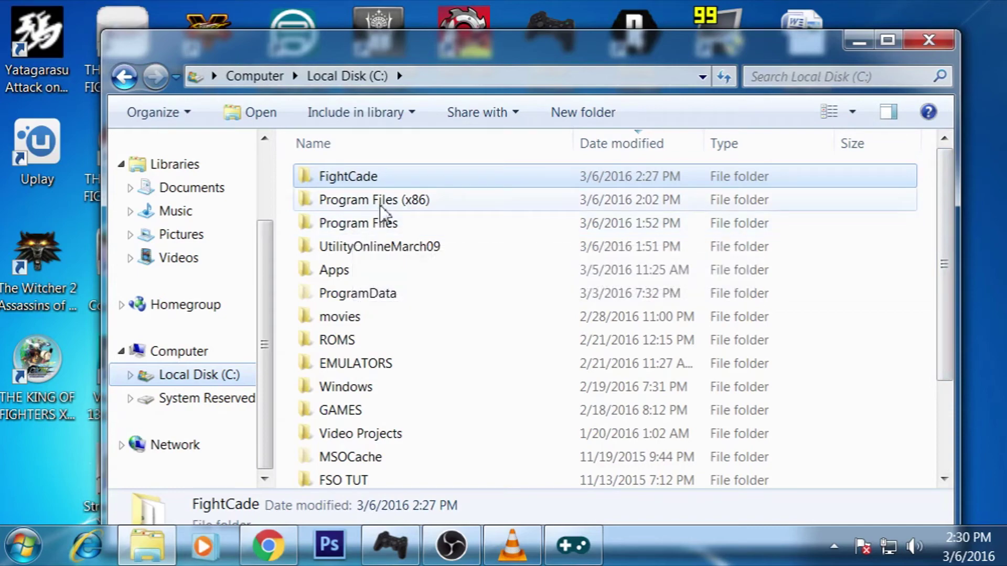
{"action": "double_click", "coordinate": [372, 222]}
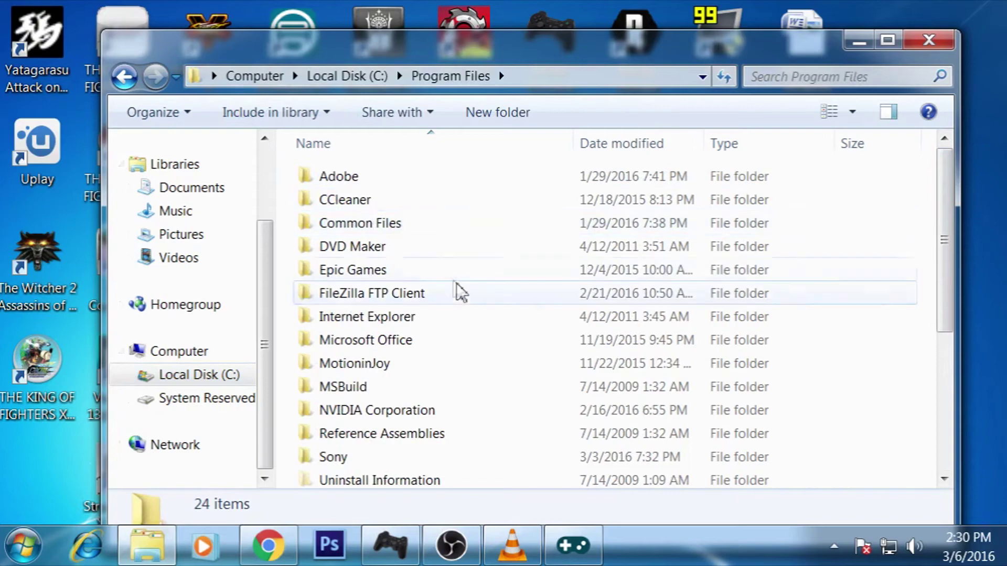
{"action": "scroll", "coordinate": [460, 292], "scroll_direction": "down", "scroll_amount": 2}
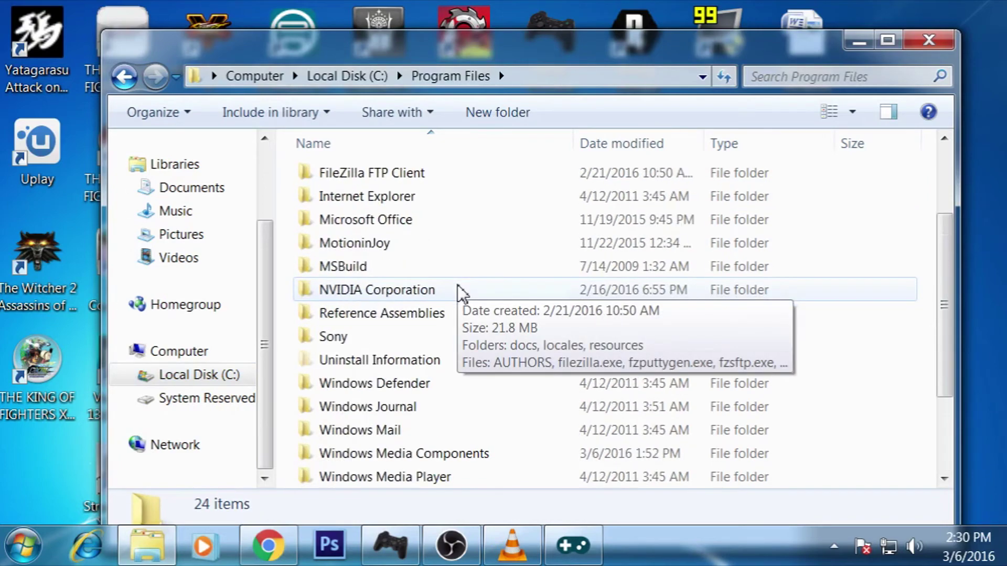
Look through the Program Files folder, return to Local Disk (C:) and open Program Files (x86).
{"action": "scroll", "coordinate": [461, 292], "scroll_direction": "down", "scroll_amount": 2}
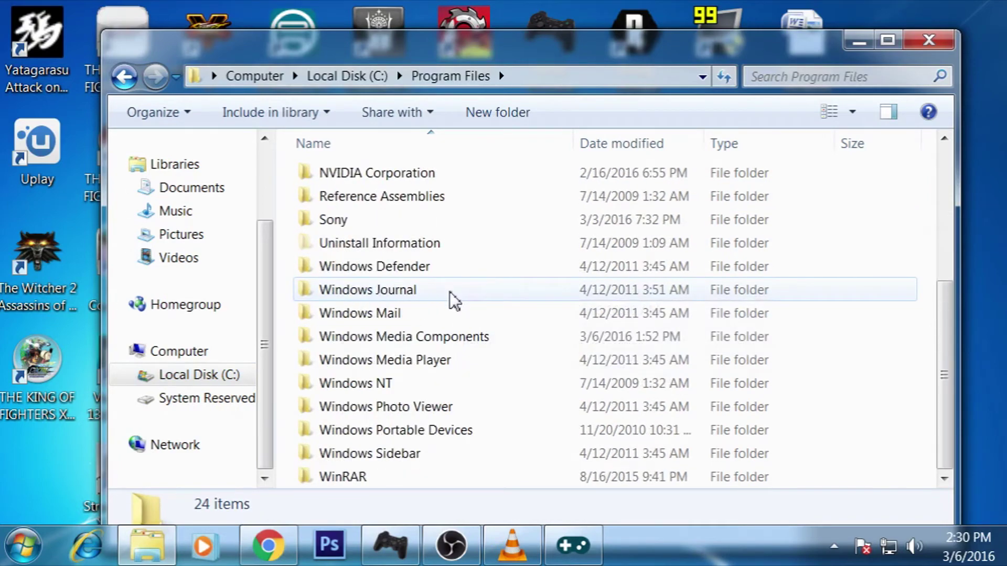
{"action": "scroll", "coordinate": [481, 445], "scroll_direction": "up", "scroll_amount": 4}
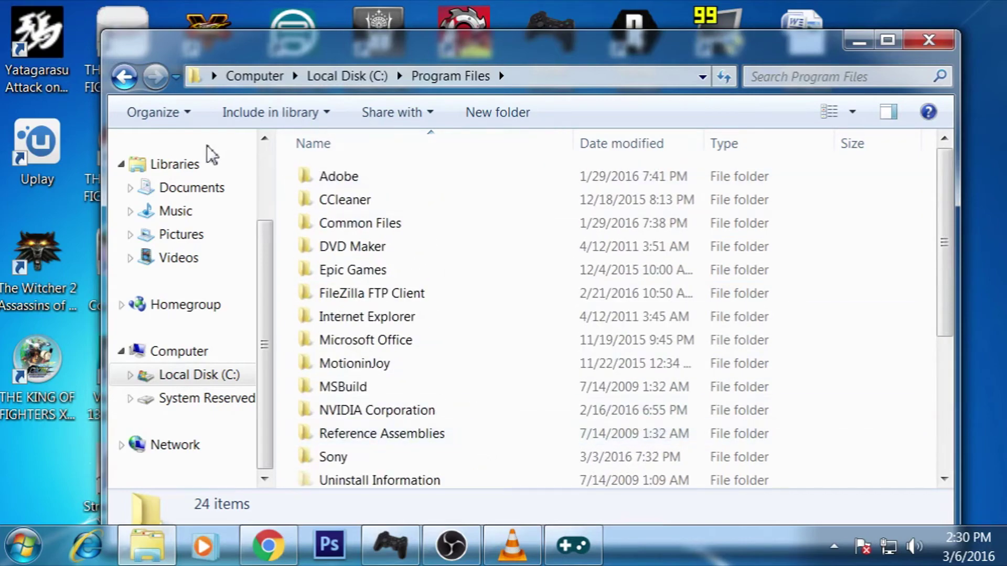
{"action": "left_click", "coordinate": [140, 68]}
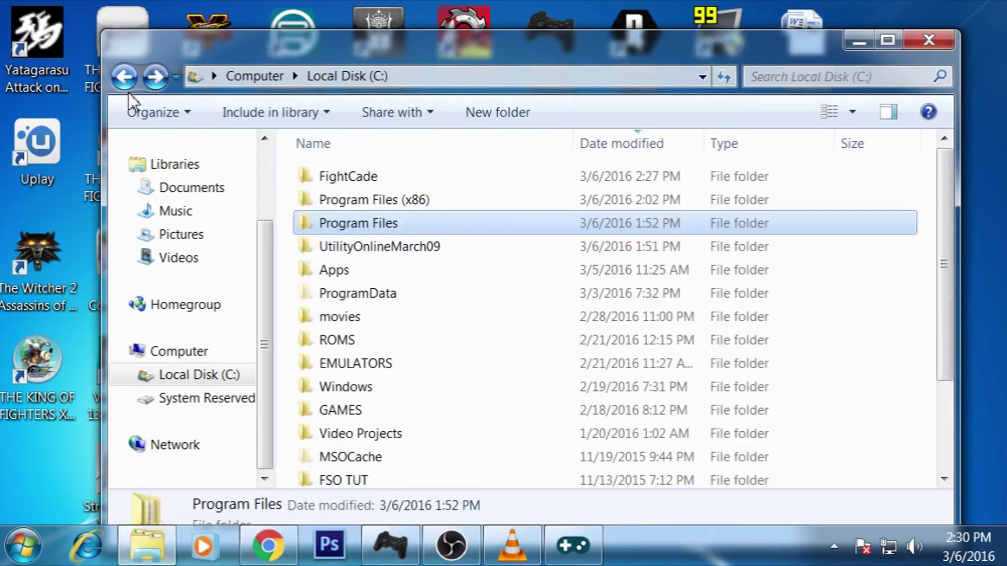
{"action": "left_click", "coordinate": [414, 203]}
{"action": "double_click", "coordinate": [387, 203]}
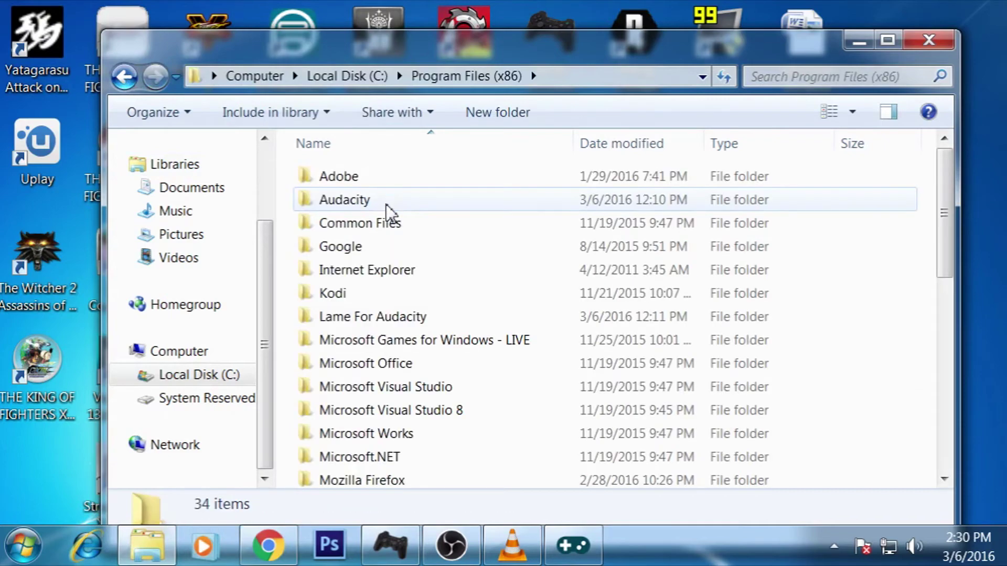
Find the NeoGeo 25th Anniversery folder and open its GarouMOTW subfolder.
{"action": "scroll", "coordinate": [503, 286], "scroll_direction": "down", "scroll_amount": 5}
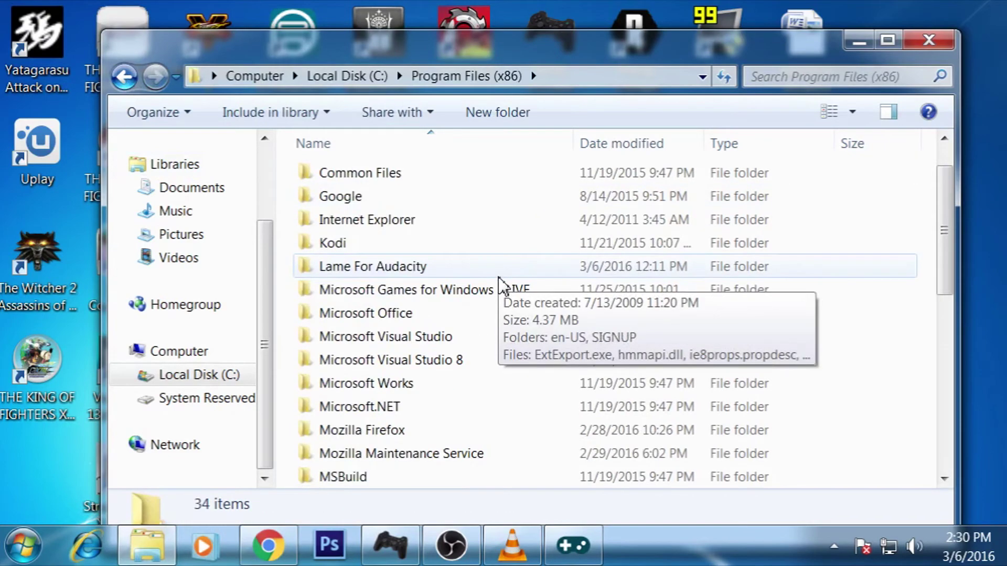
{"action": "scroll", "coordinate": [503, 286], "scroll_direction": "down", "scroll_amount": 2}
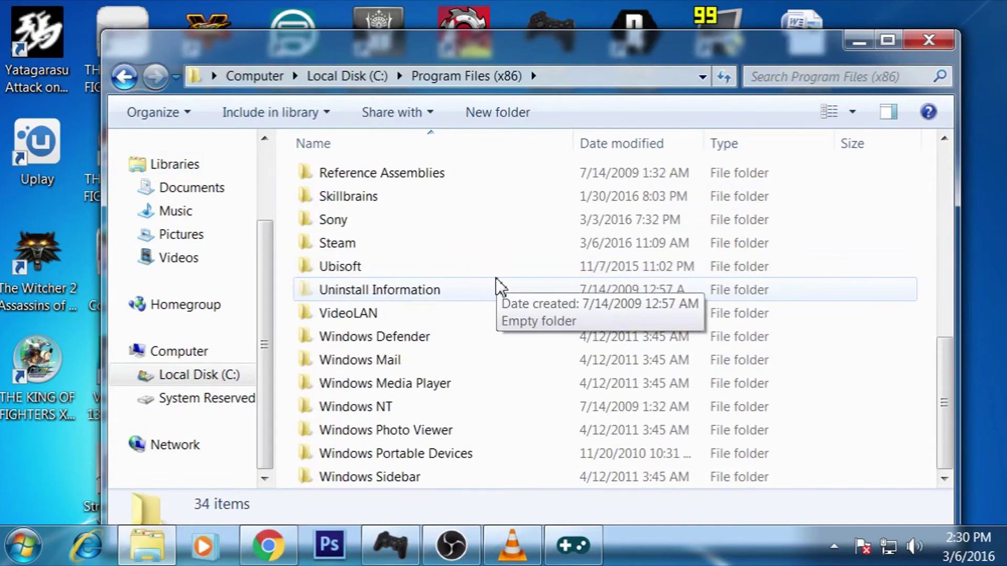
{"action": "scroll", "coordinate": [501, 286], "scroll_direction": "up", "scroll_amount": 2}
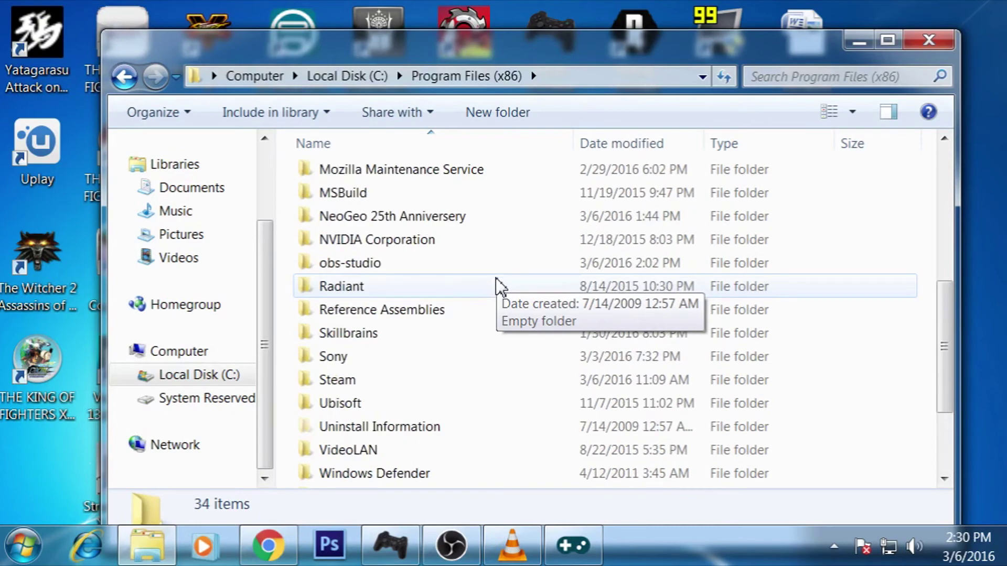
{"action": "scroll", "coordinate": [497, 286], "scroll_direction": "up", "scroll_amount": 2}
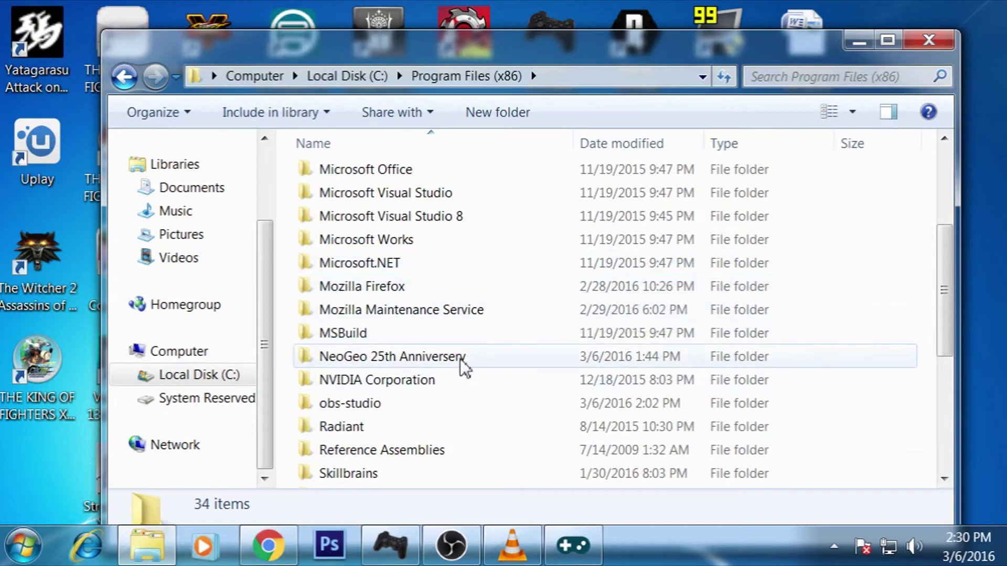
{"action": "double_click", "coordinate": [407, 366]}
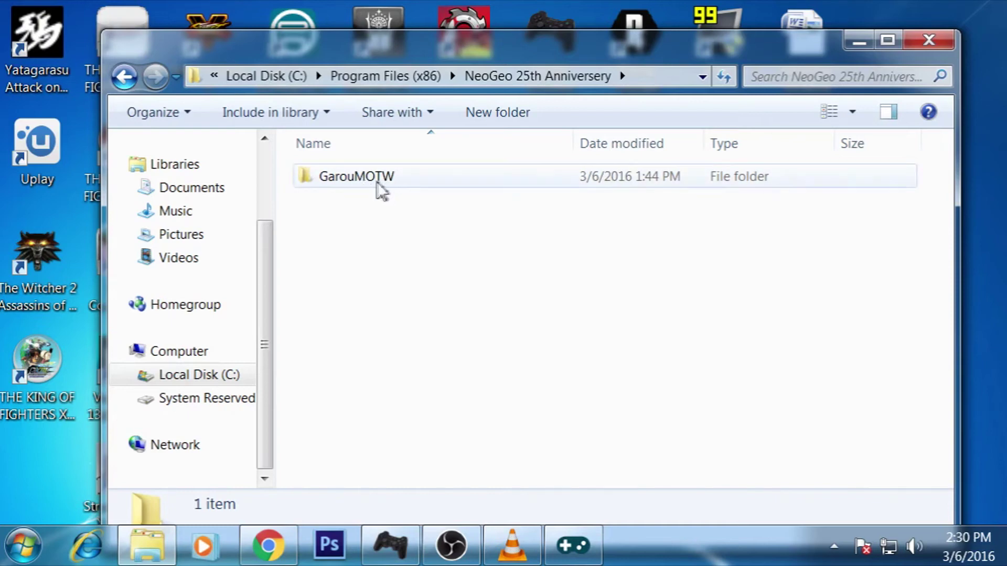
{"action": "double_click", "coordinate": [354, 183]}
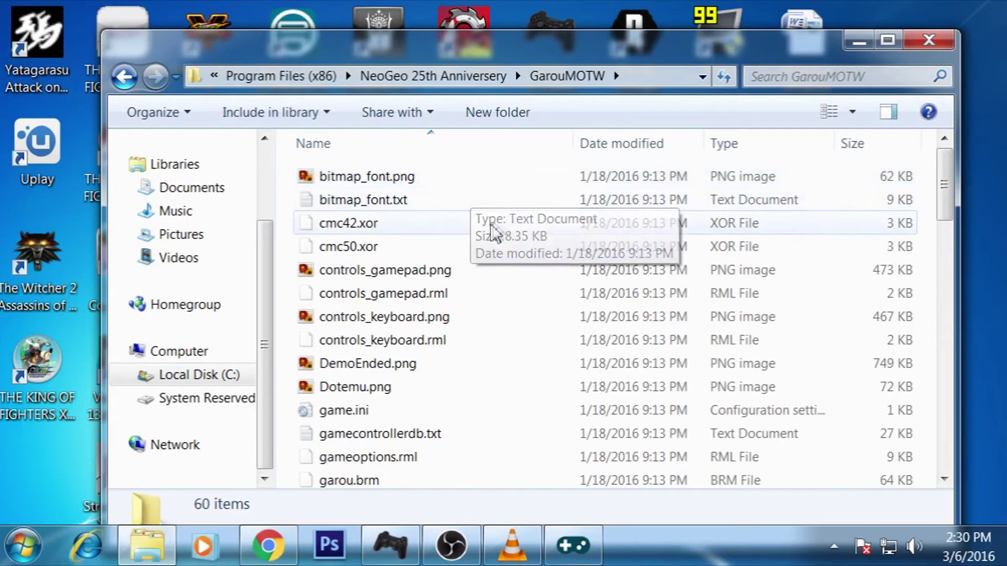
Copy the garou.zip archive from the GarouMOTW folder.
{"action": "scroll", "coordinate": [486, 226], "scroll_direction": "down", "scroll_amount": 1}
{"action": "scroll", "coordinate": [484, 231], "scroll_direction": "down", "scroll_amount": 2}
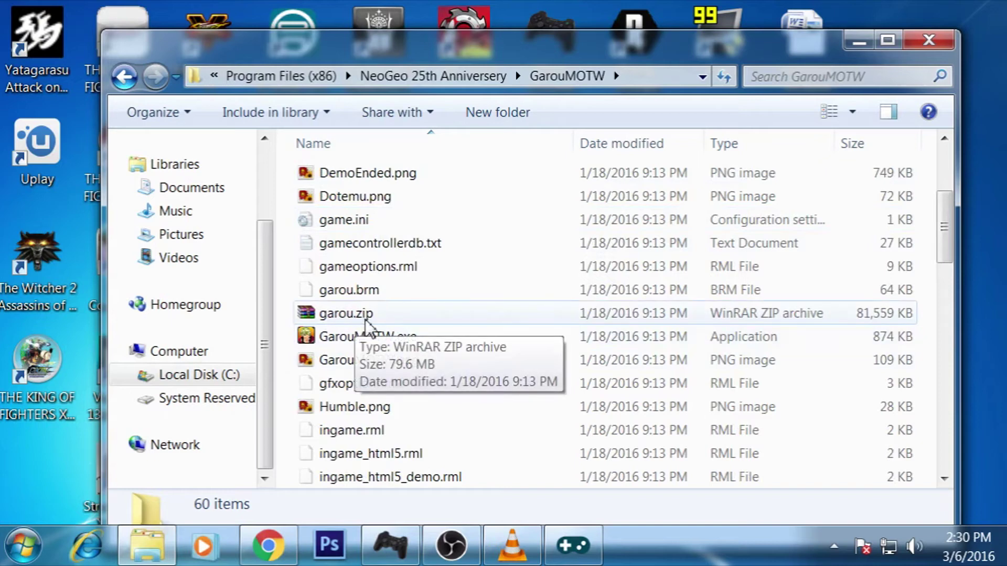
{"action": "left_click", "coordinate": [360, 318]}
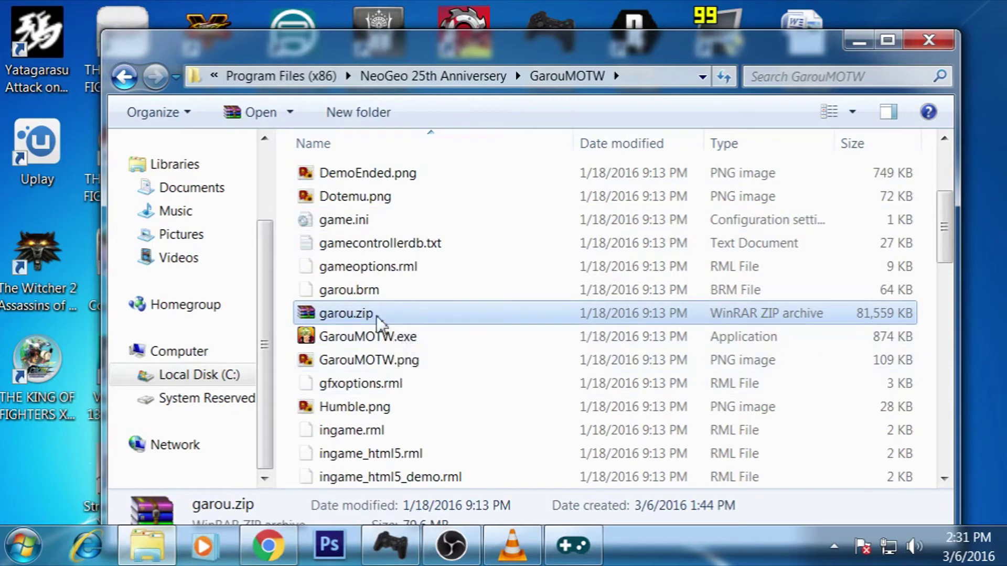
{"action": "right_click", "coordinate": [374, 312]}
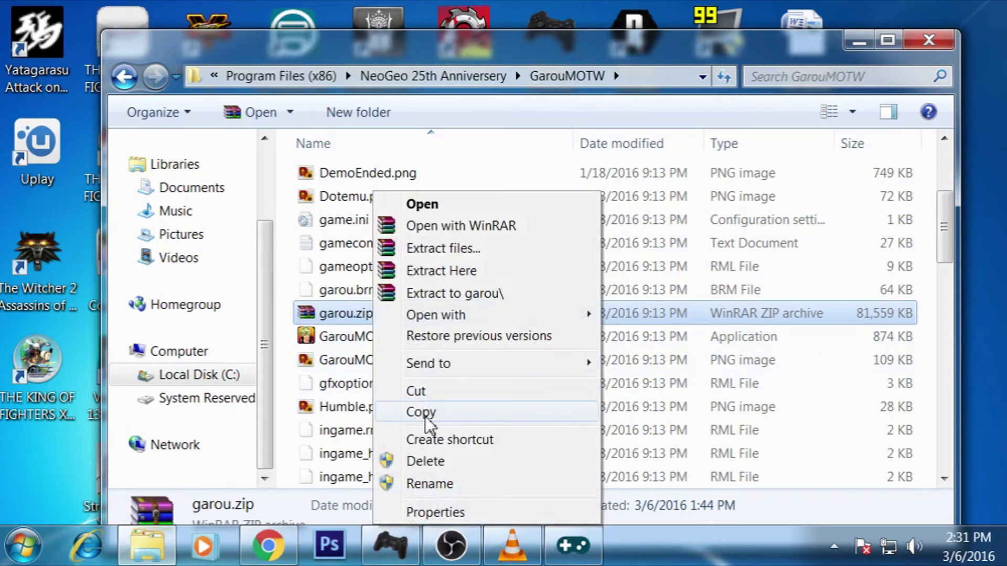
{"action": "left_click", "coordinate": [424, 415]}
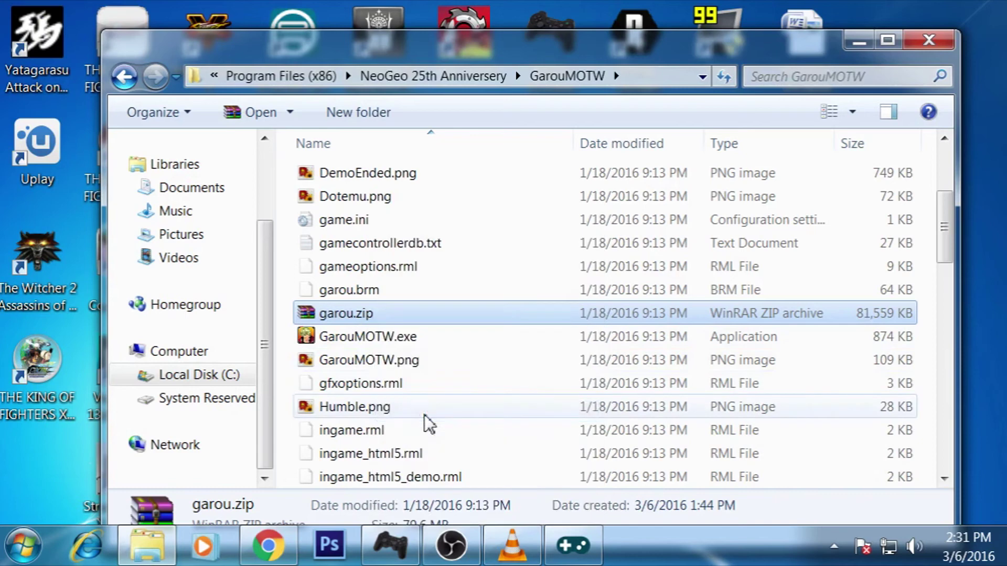
{"action": "right_click", "coordinate": [366, 321]}
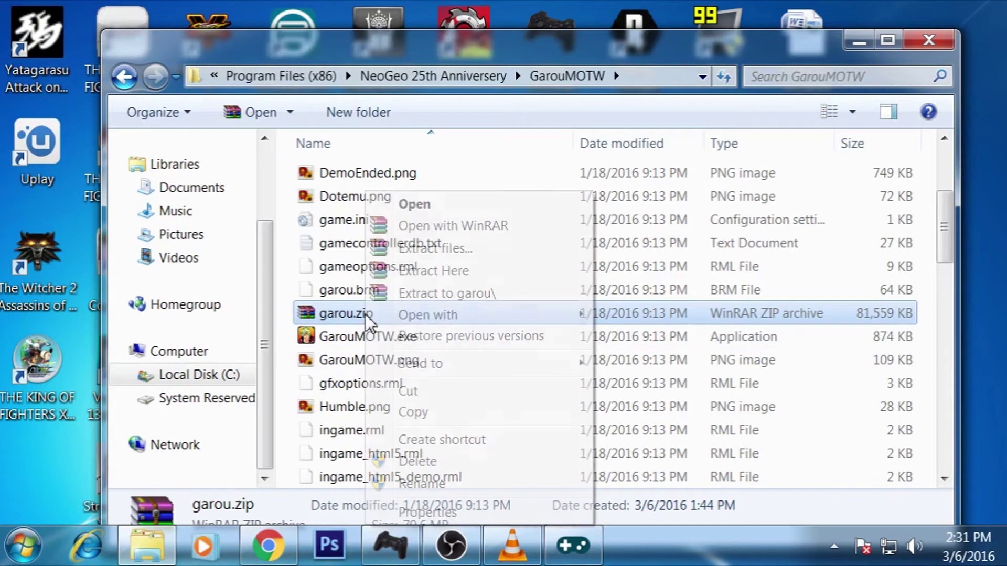
{"action": "left_click", "coordinate": [451, 413]}
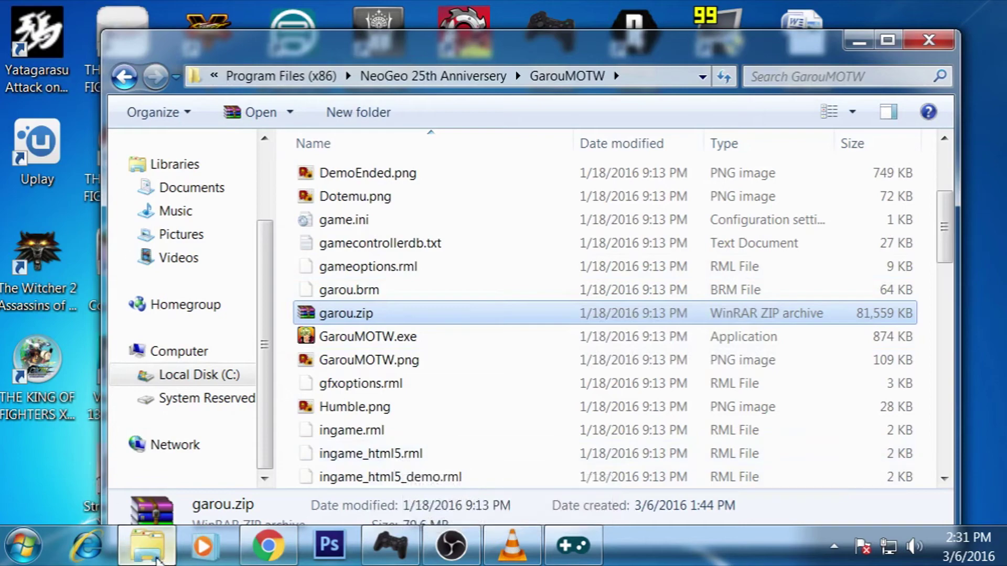
Paste the copied garou.zip into the ROMs folder inside C:\FightCade.
{"action": "left_click", "coordinate": [154, 558]}
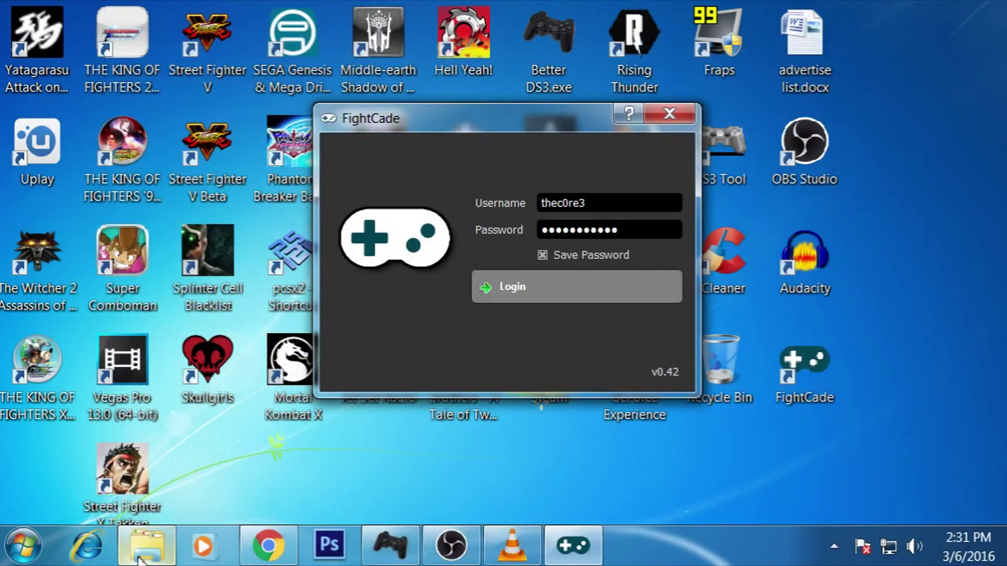
{"action": "left_click", "coordinate": [140, 560]}
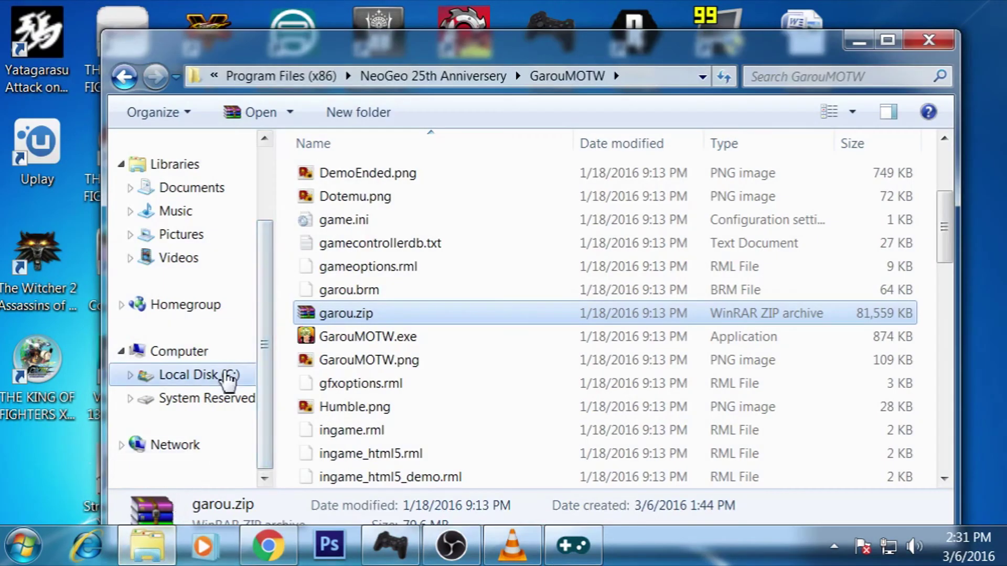
{"action": "left_click", "coordinate": [229, 376]}
{"action": "double_click", "coordinate": [347, 178]}
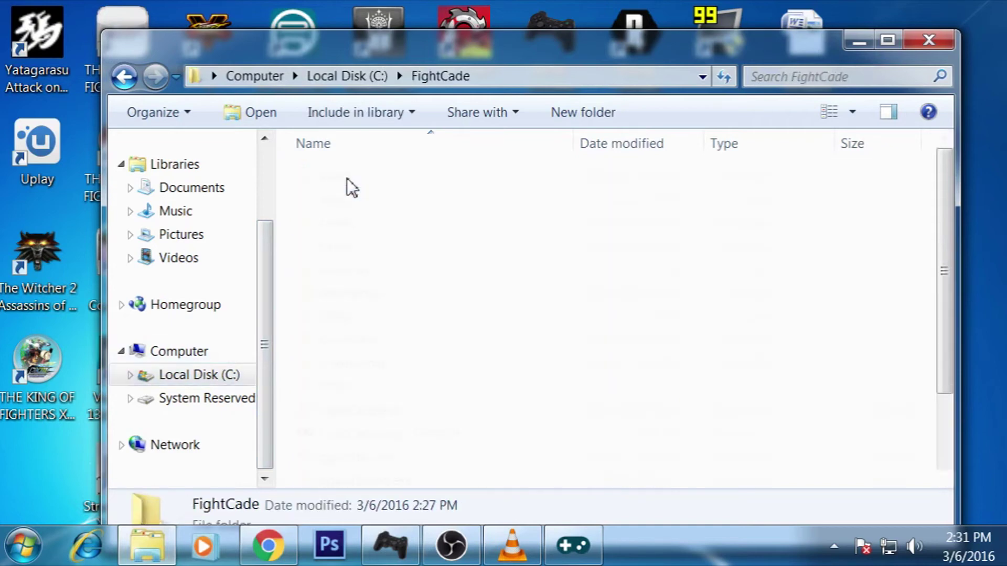
{"action": "double_click", "coordinate": [343, 315]}
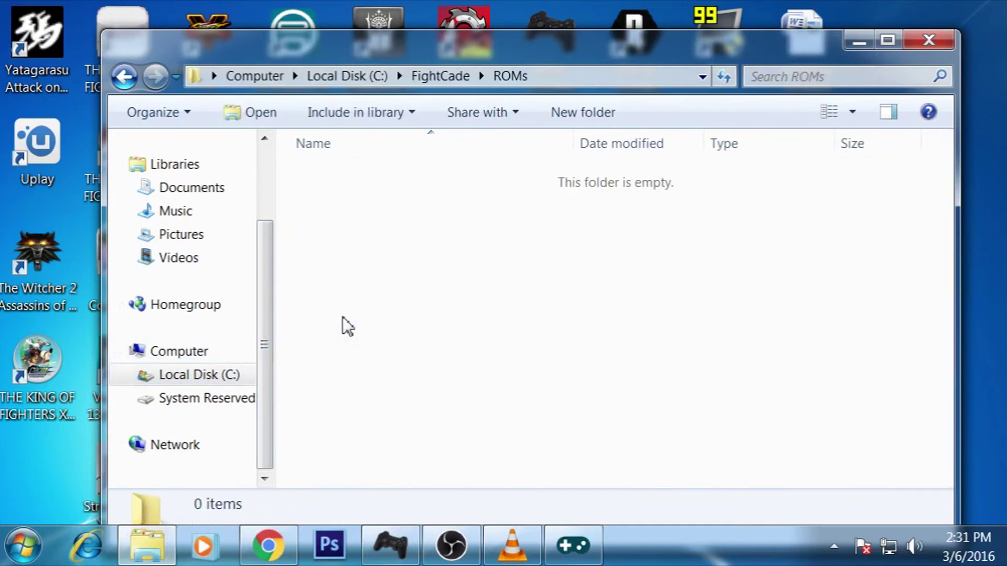
{"action": "right_click", "coordinate": [392, 273]}
{"action": "left_click", "coordinate": [455, 404]}
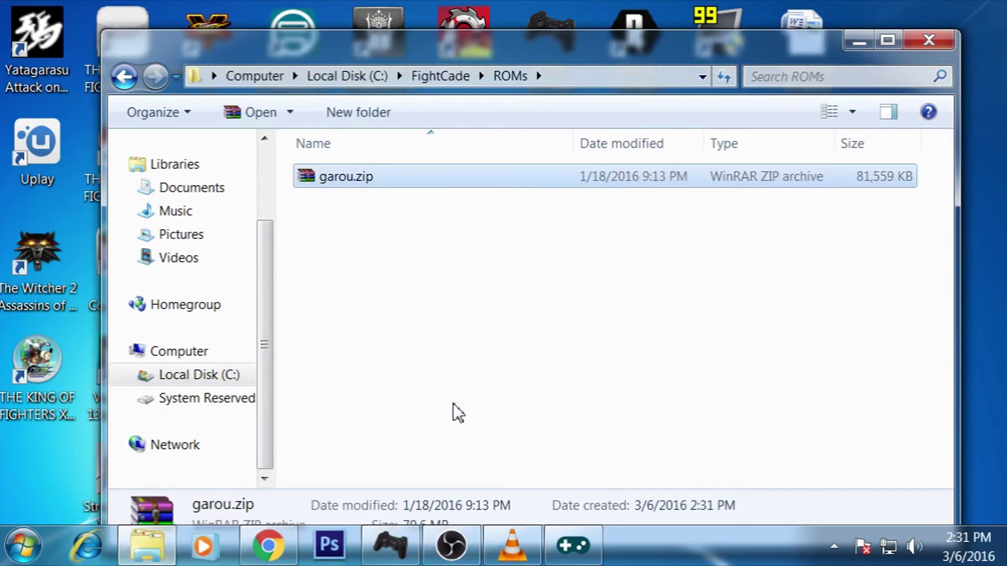
{"action": "left_click", "coordinate": [453, 406]}
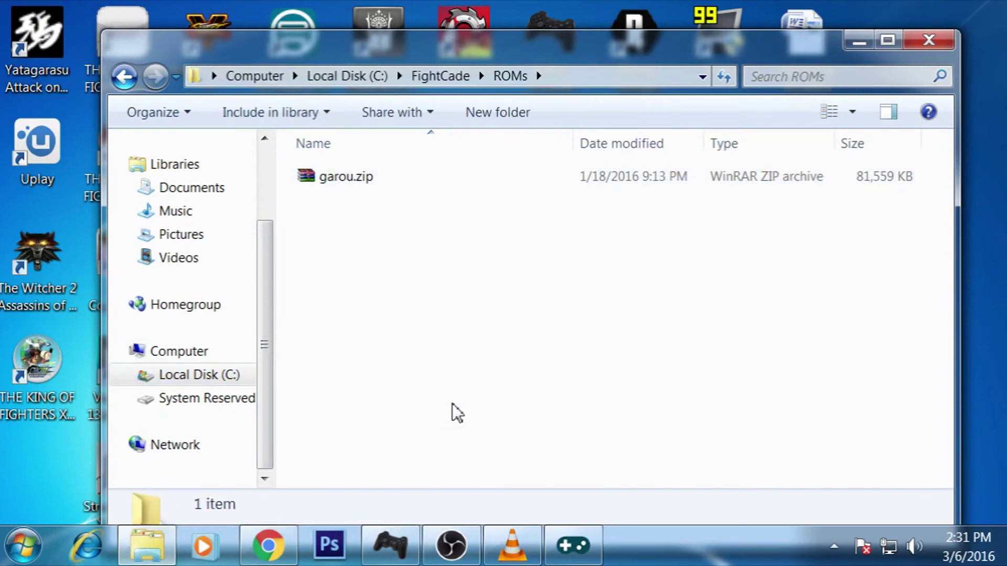
Run FightCade.exe from the FightCade folder, accept the security warning and log in with the saved account.
{"action": "left_click", "coordinate": [441, 78]}
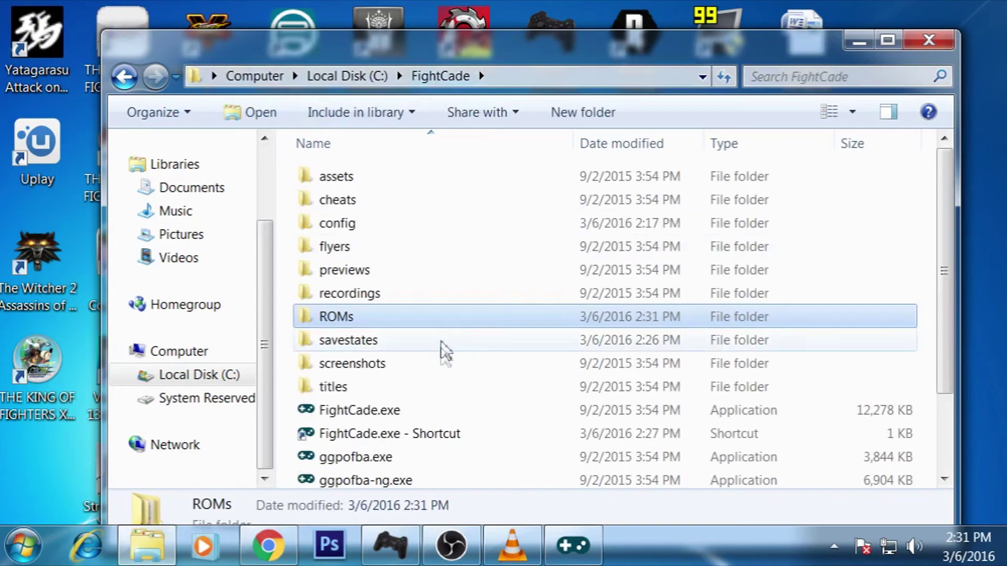
{"action": "left_click", "coordinate": [389, 412]}
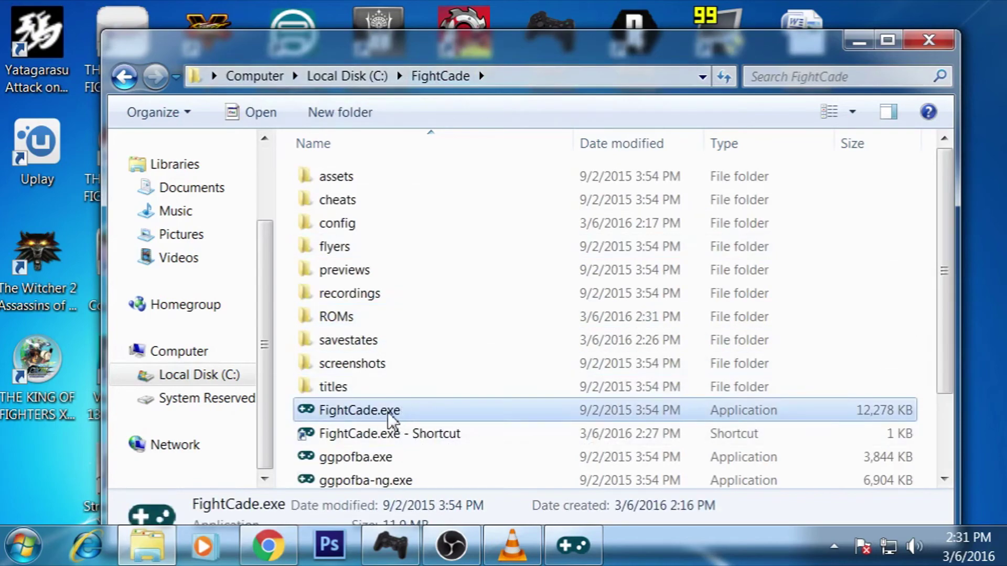
{"action": "double_click", "coordinate": [388, 411]}
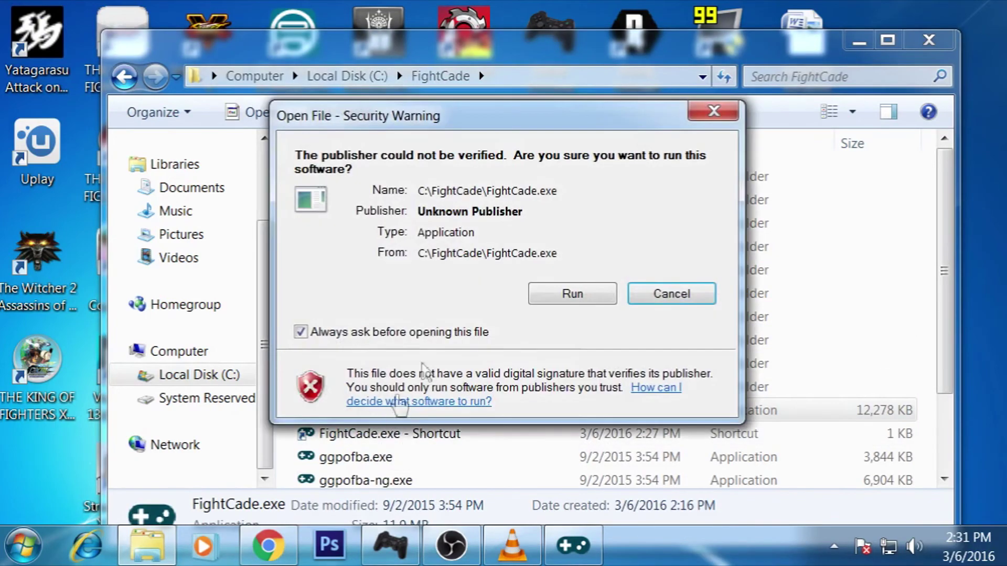
{"action": "left_click", "coordinate": [569, 298]}
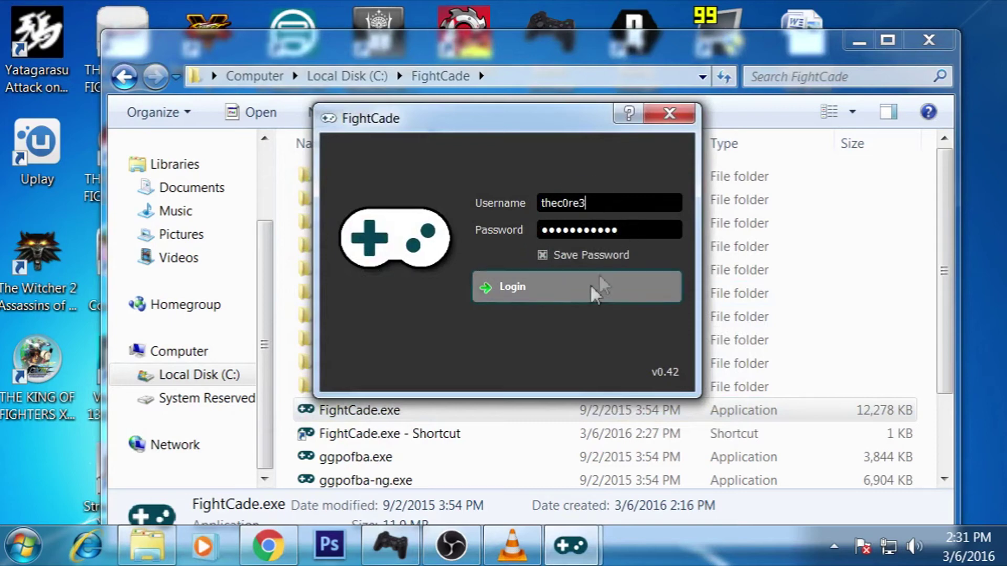
{"action": "left_click", "coordinate": [517, 290]}
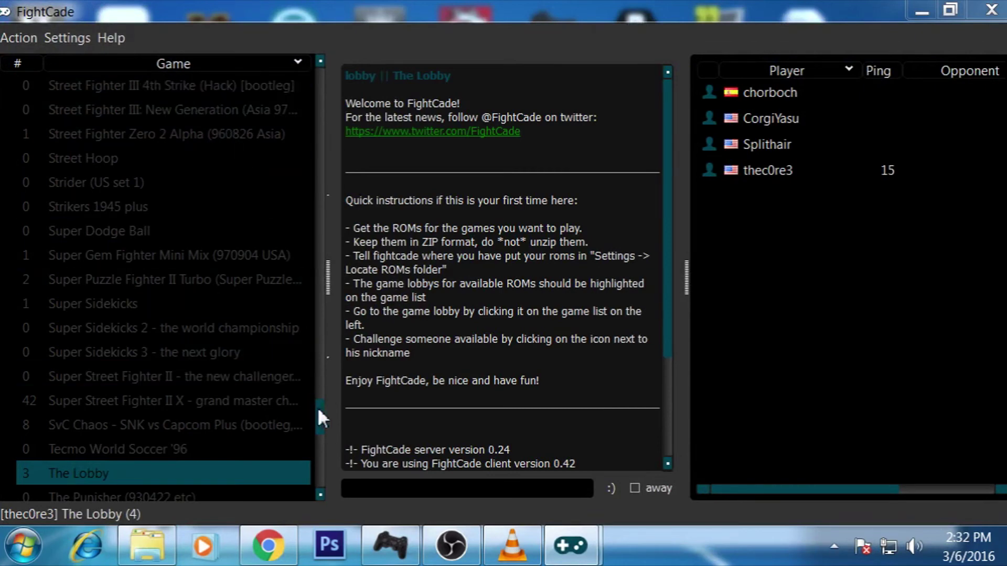
Find Garou - mark of the wolves (set 1) in the game list and enter its lobby.
{"action": "left_click_drag", "start_coordinate": [316, 413], "coordinate": [324, 204]}
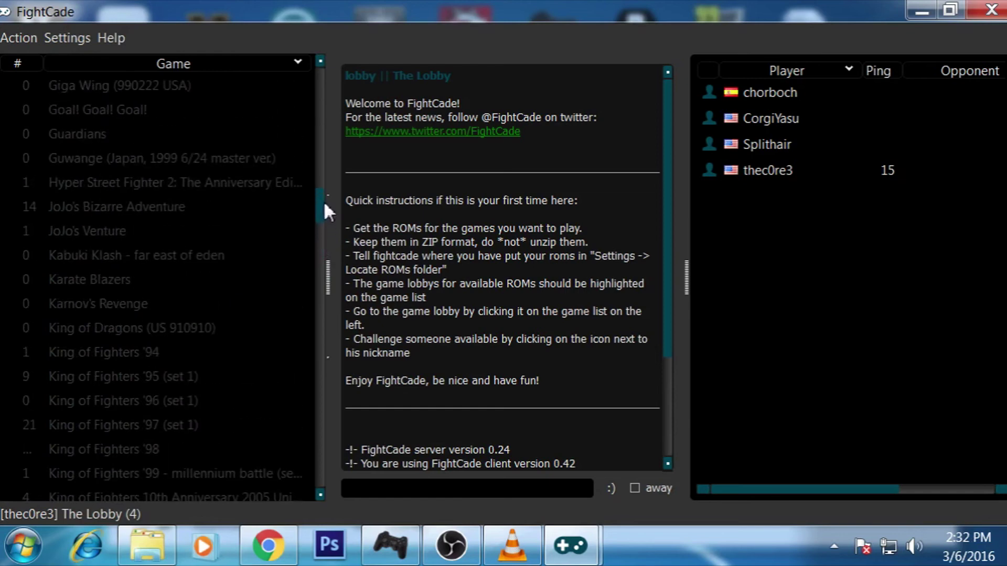
{"action": "left_click_drag", "start_coordinate": [324, 194], "coordinate": [325, 175]}
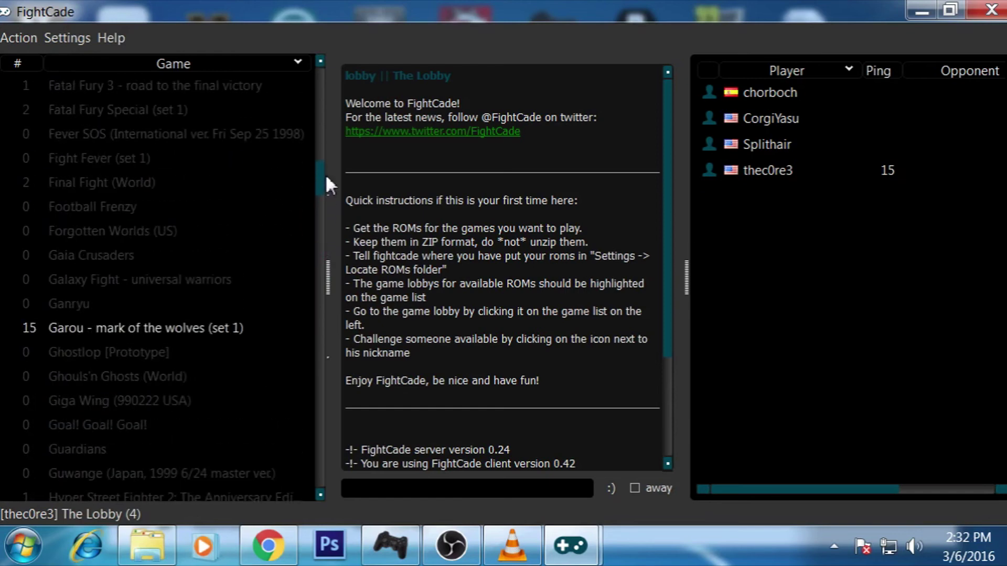
{"action": "left_click", "coordinate": [182, 335]}
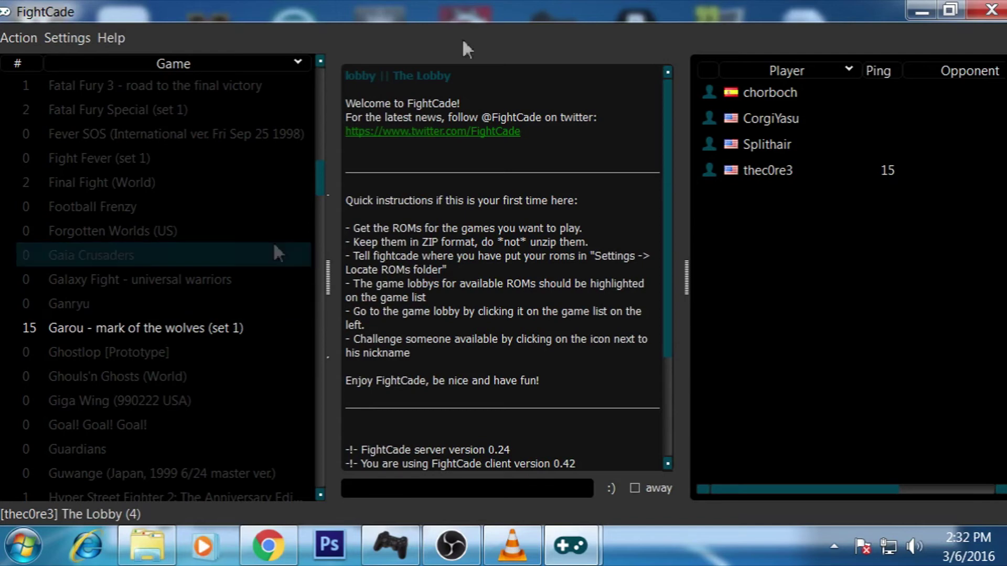
{"action": "left_click", "coordinate": [183, 332]}
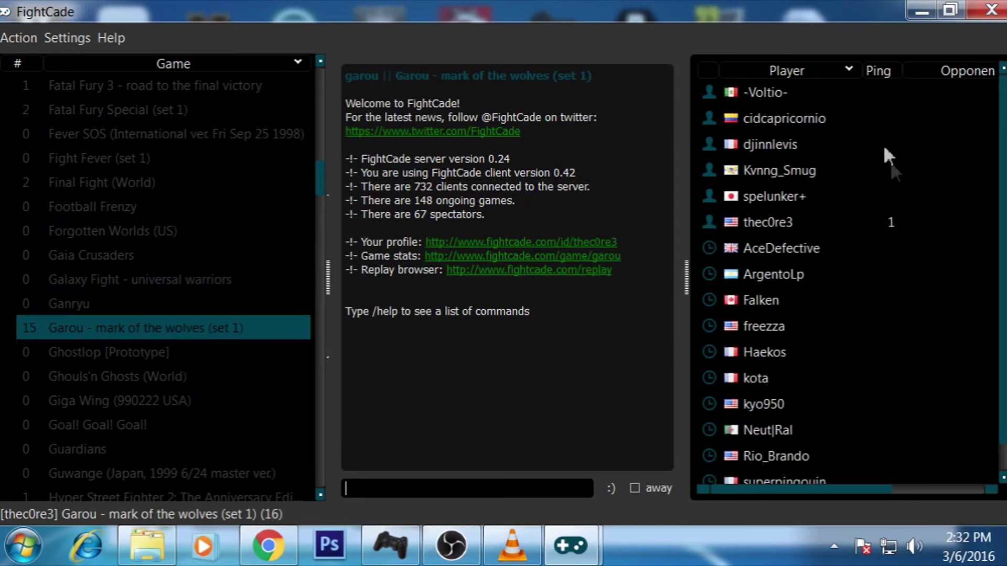
Look through the Garou lobby's player list, checking the players' status icons and pings.
{"action": "scroll", "coordinate": [772, 210], "scroll_direction": "down", "scroll_amount": 1}
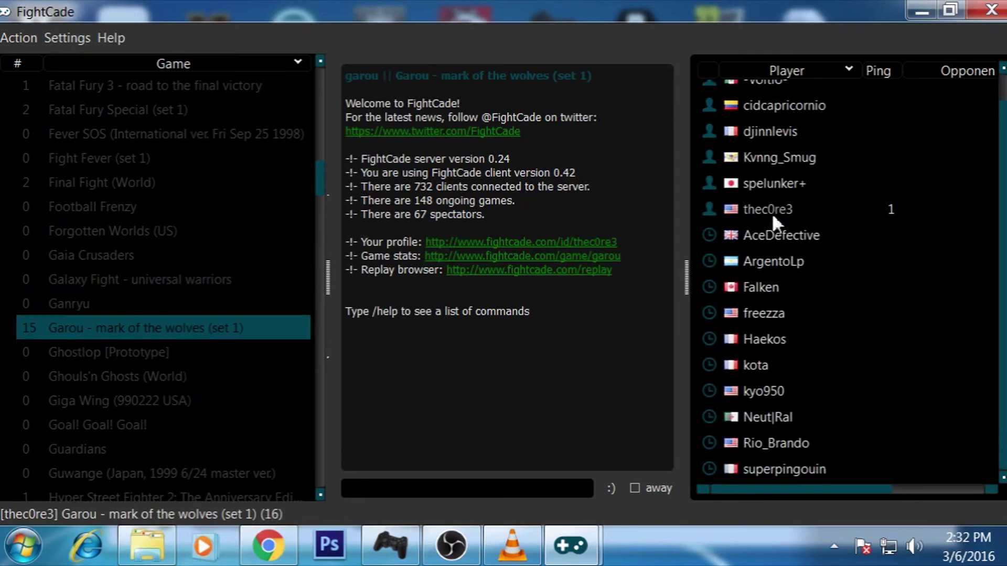
{"action": "scroll", "coordinate": [772, 213], "scroll_direction": "up", "scroll_amount": 1}
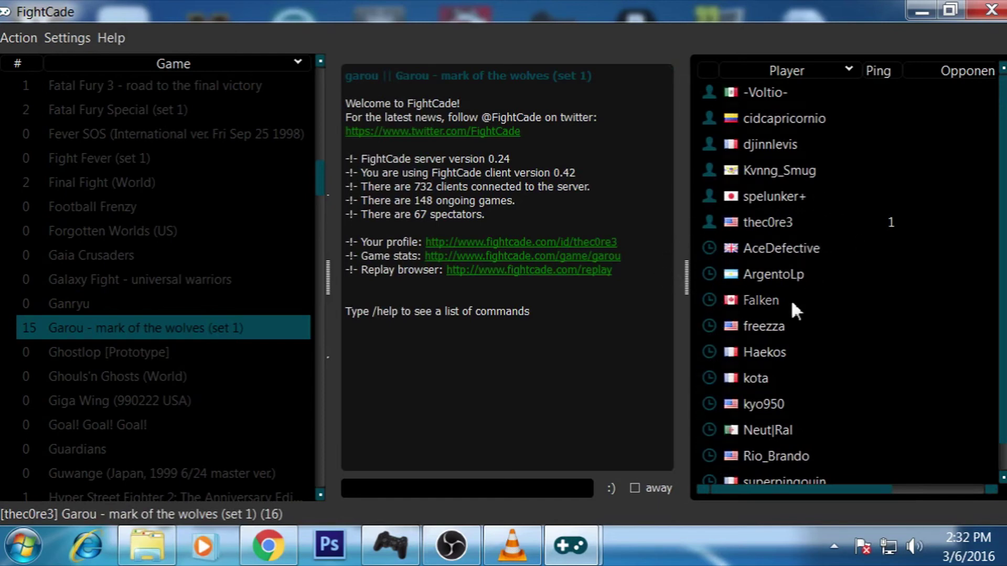
{"action": "scroll", "coordinate": [789, 306], "scroll_direction": "down", "scroll_amount": 1}
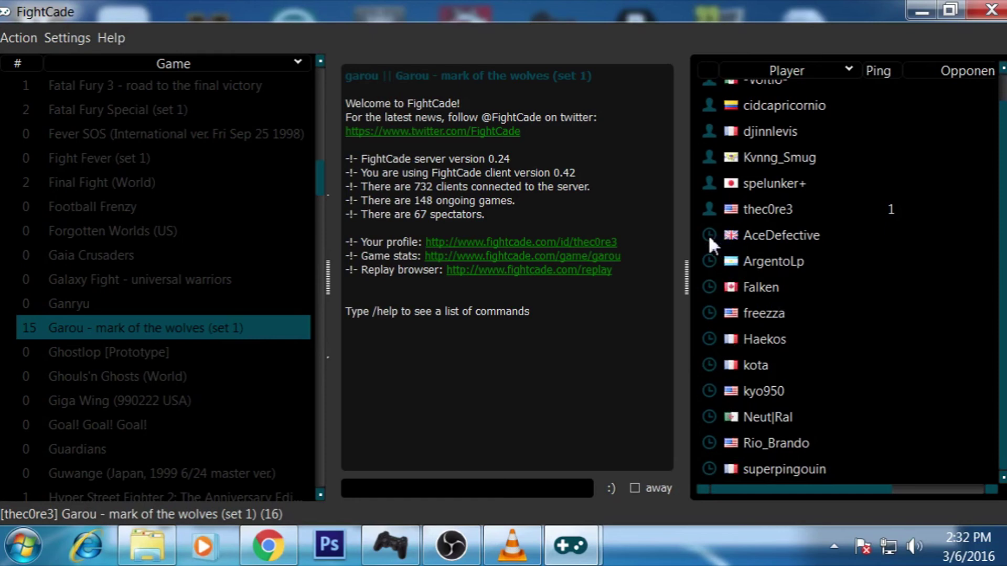
{"action": "mouse_move", "coordinate": [708, 235]}
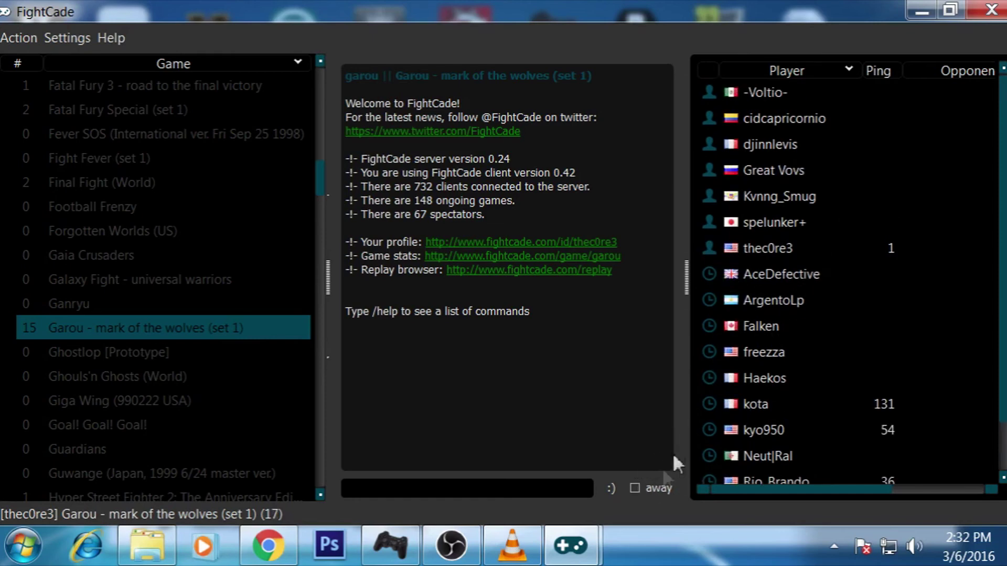
Set the own status to away in the Garou lobby, check the player list and close the FightCade client.
{"action": "left_click", "coordinate": [635, 488]}
{"action": "scroll", "coordinate": [860, 317], "scroll_direction": "down", "scroll_amount": 2}
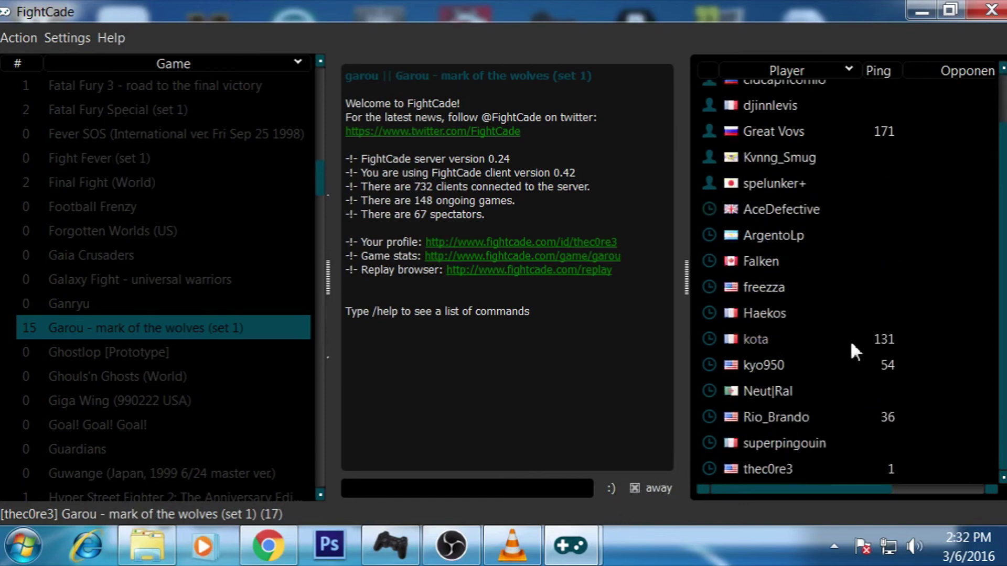
{"action": "scroll", "coordinate": [792, 378], "scroll_direction": "up", "scroll_amount": 2}
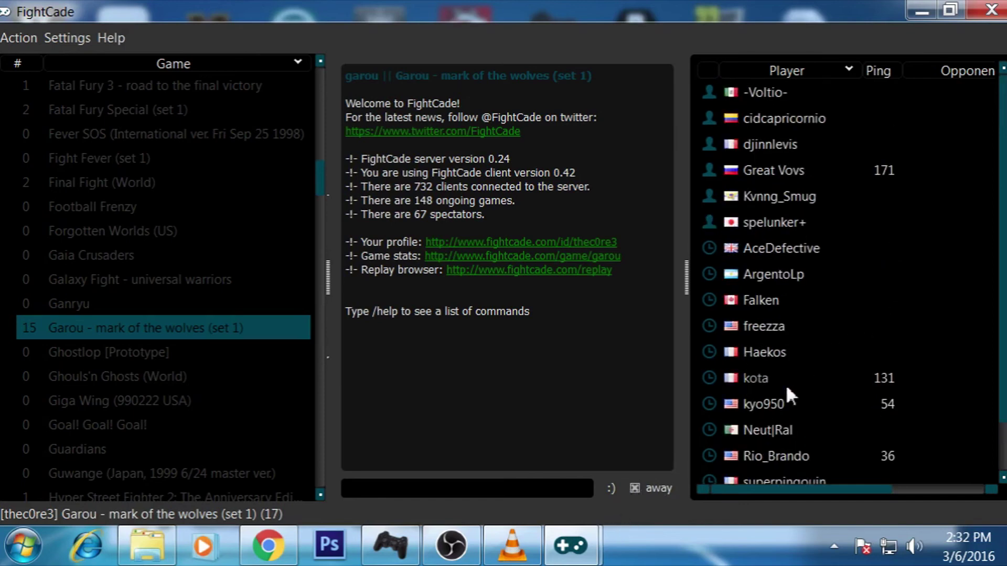
{"action": "scroll", "coordinate": [787, 389], "scroll_direction": "down", "scroll_amount": 1}
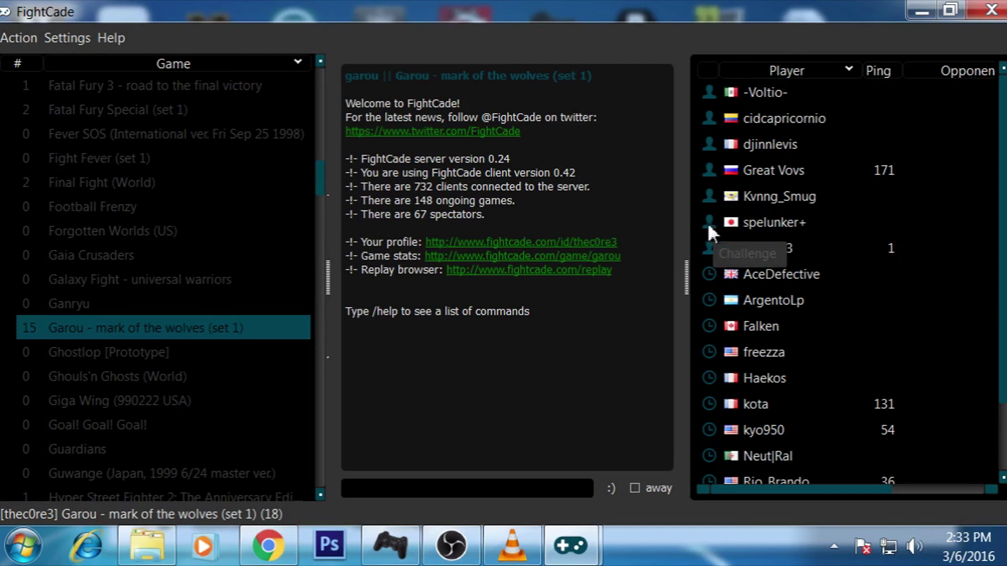
{"action": "left_click", "coordinate": [634, 489]}
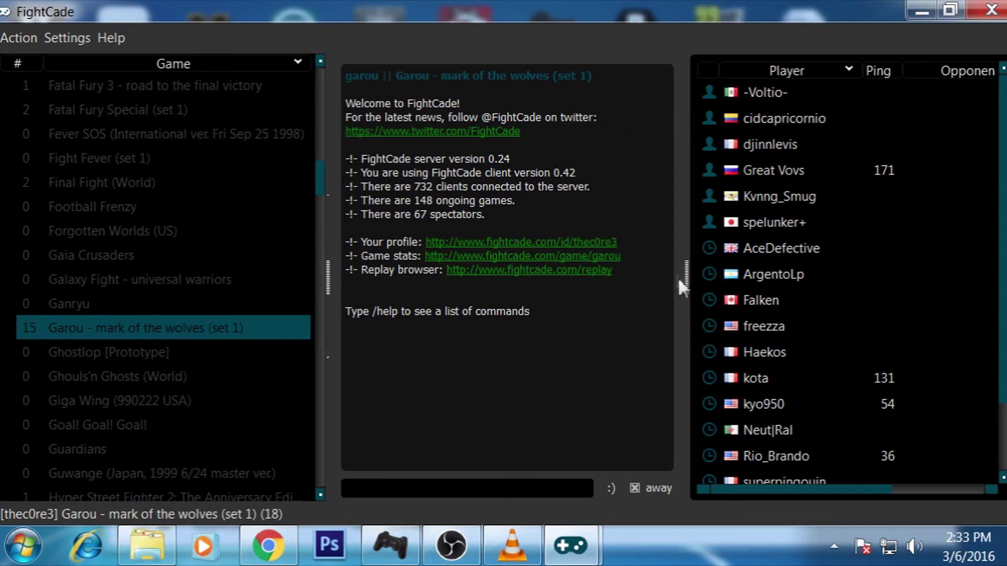
{"action": "left_click", "coordinate": [991, 11]}
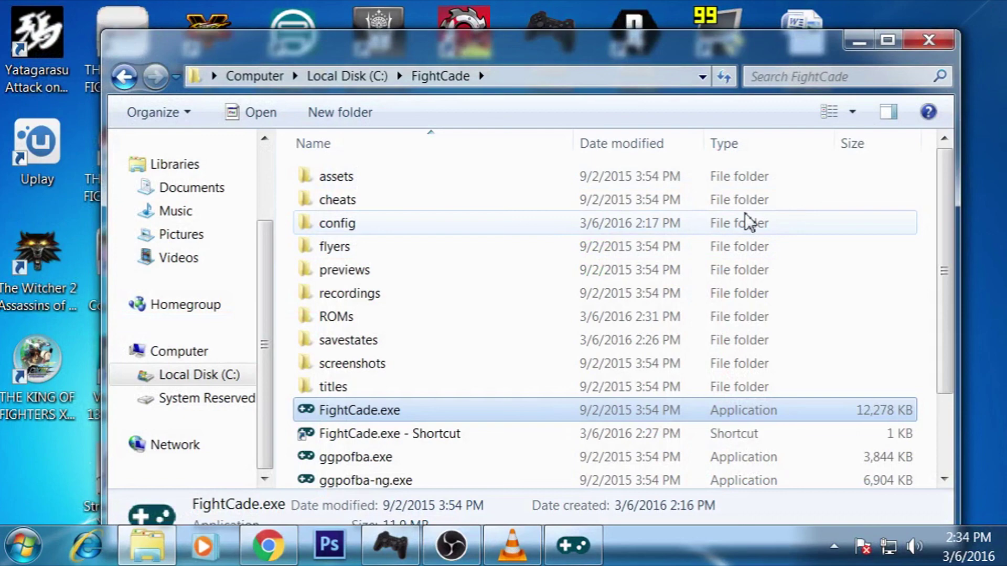
Switch to Chrome and look through the Playable Games list on the fightinggamesonline.info FightCade page for titles with store links.
{"action": "left_click", "coordinate": [268, 545]}
{"action": "left_click", "coordinate": [120, 11]}
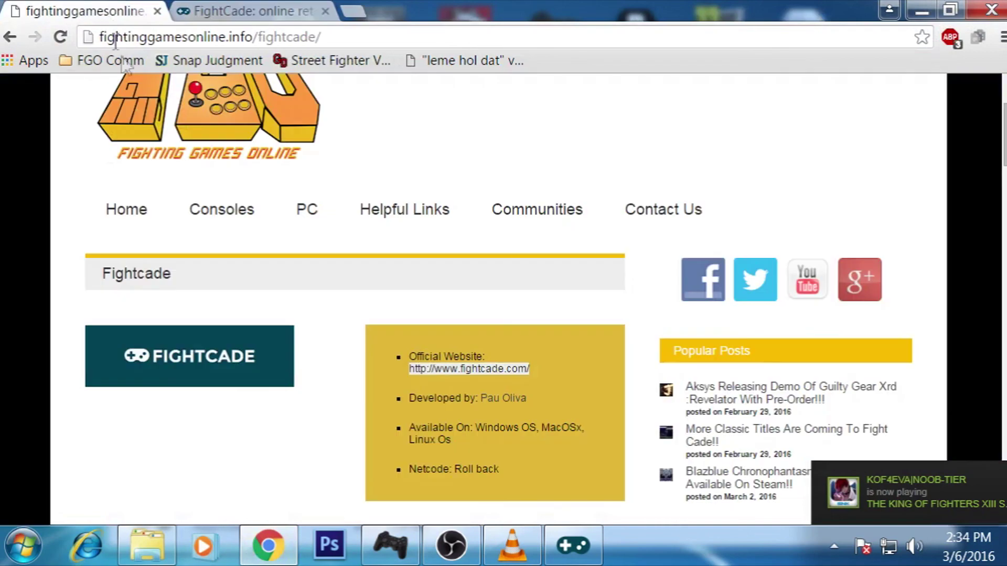
{"action": "scroll", "coordinate": [244, 263], "scroll_direction": "down", "scroll_amount": 10}
{"action": "scroll", "coordinate": [244, 261], "scroll_direction": "down", "scroll_amount": 2}
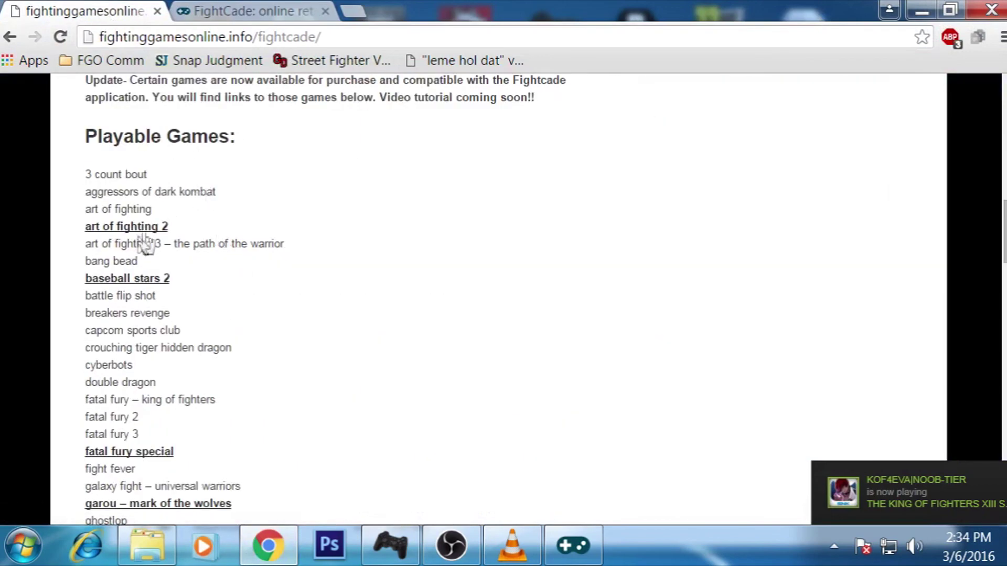
{"action": "scroll", "coordinate": [158, 290], "scroll_direction": "down", "scroll_amount": 4}
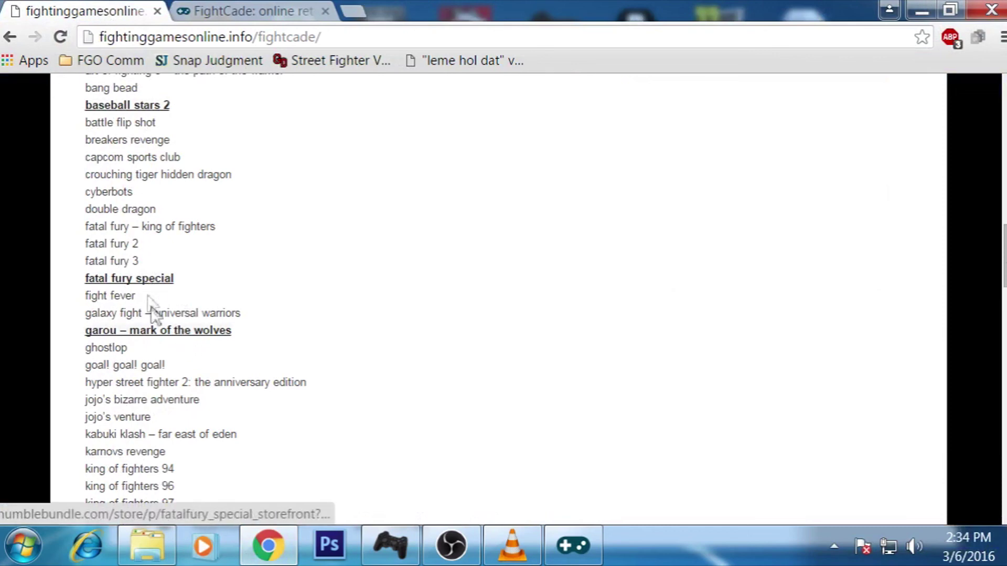
{"action": "scroll", "coordinate": [155, 312], "scroll_direction": "down", "scroll_amount": 6}
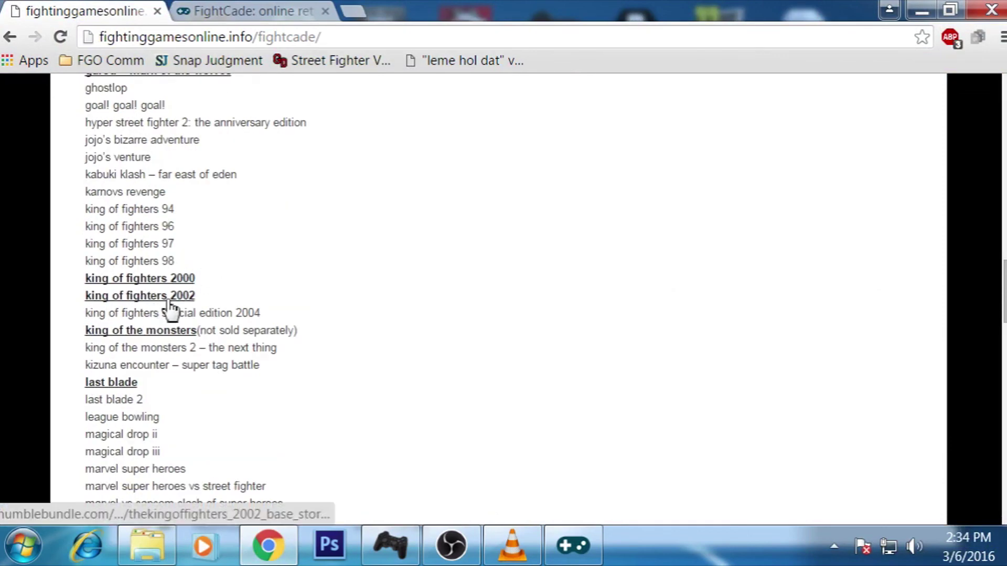
{"action": "scroll", "coordinate": [163, 352], "scroll_direction": "down", "scroll_amount": 2}
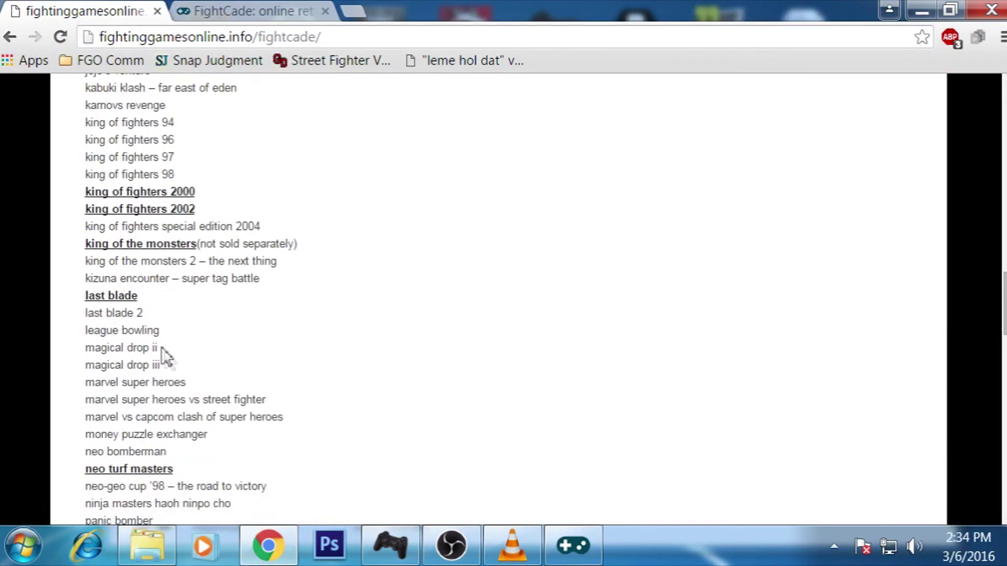
Open the Humble Store page linked from king of fighters 2000, review its purchase details and close the page.
{"action": "left_click", "coordinate": [171, 193]}
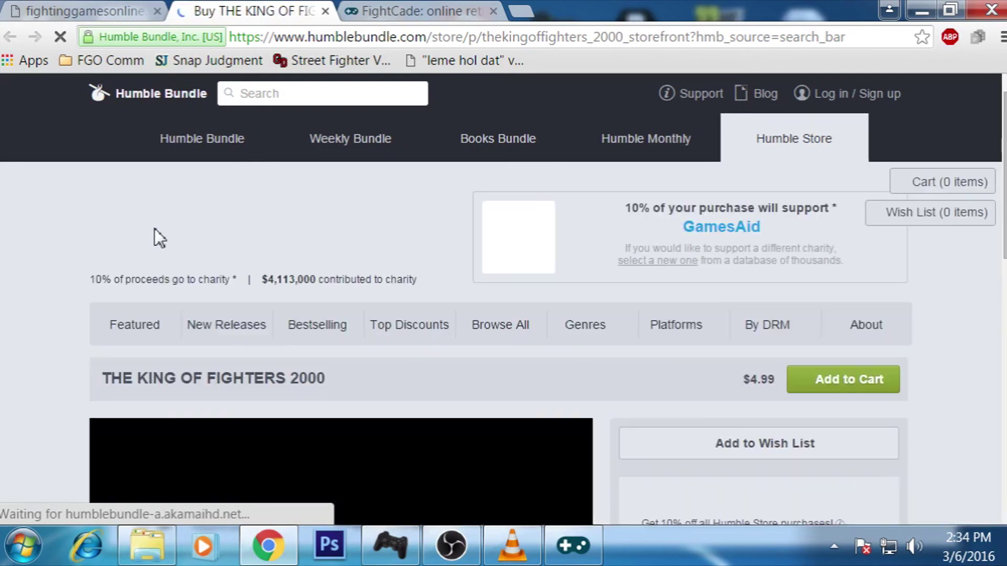
{"action": "scroll", "coordinate": [168, 261], "scroll_direction": "down", "scroll_amount": 3}
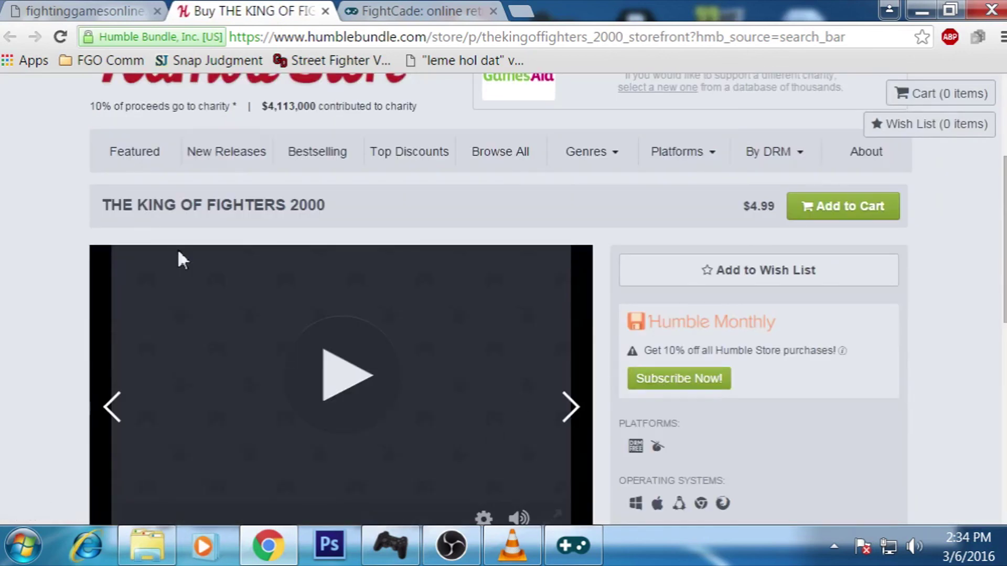
{"action": "scroll", "coordinate": [177, 252], "scroll_direction": "down", "scroll_amount": 3}
{"action": "scroll", "coordinate": [176, 271], "scroll_direction": "down", "scroll_amount": 3}
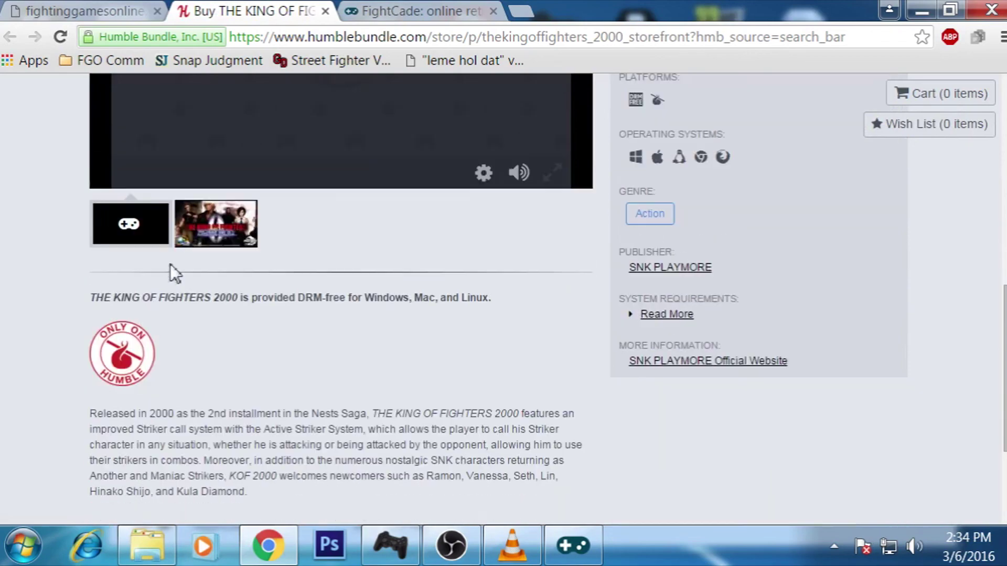
{"action": "scroll", "coordinate": [168, 266], "scroll_direction": "up", "scroll_amount": 6}
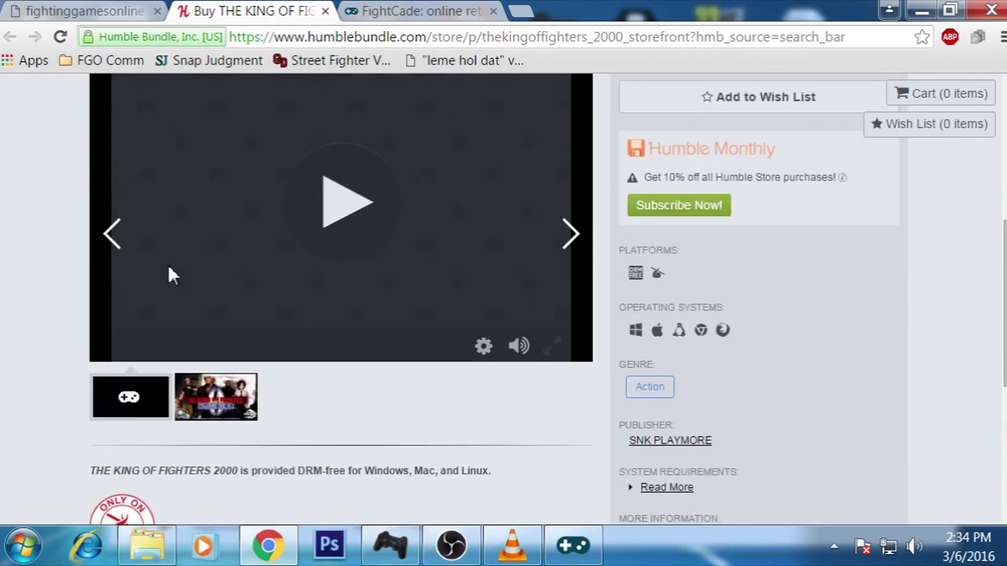
{"action": "scroll", "coordinate": [168, 263], "scroll_direction": "up", "scroll_amount": 2}
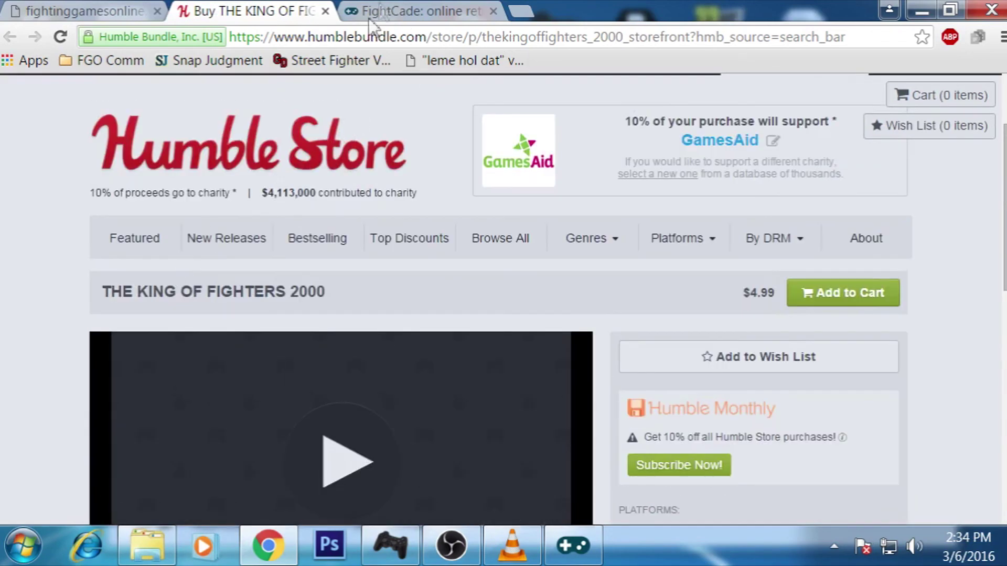
{"action": "left_click", "coordinate": [326, 11]}
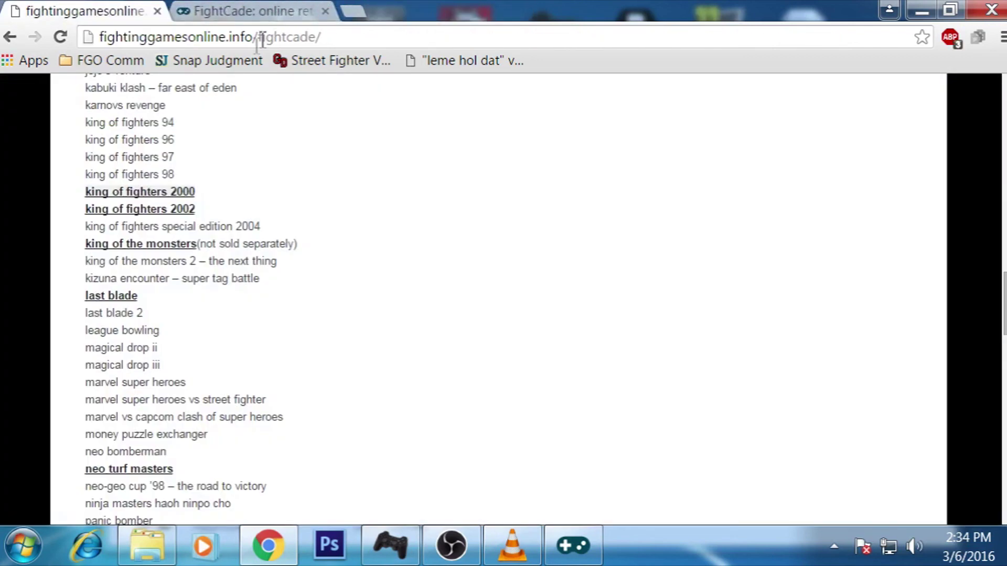
Start FightCade again and reposition its login window over the web page.
{"action": "left_click", "coordinate": [579, 550]}
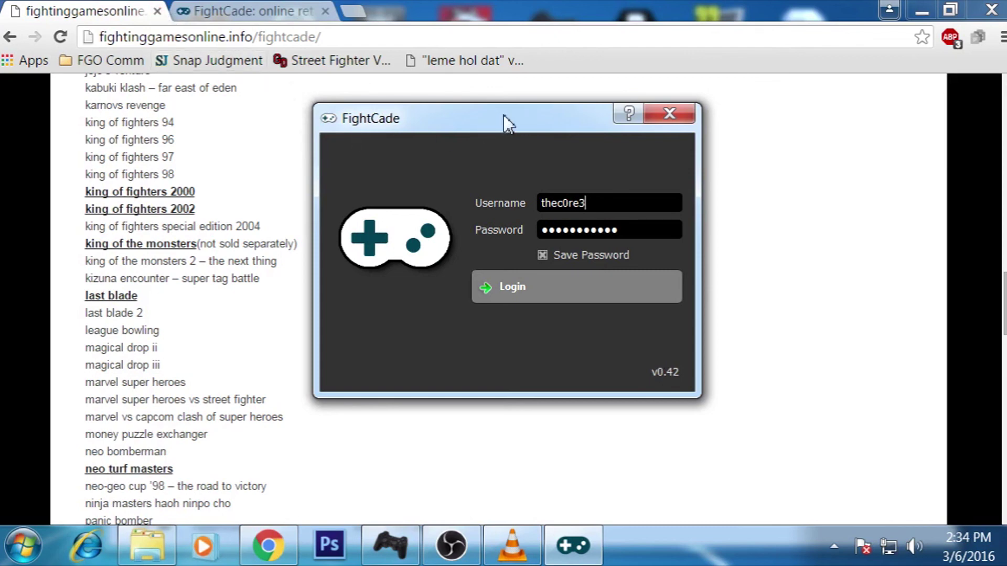
{"action": "left_click_drag", "start_coordinate": [504, 124], "coordinate": [546, 131]}
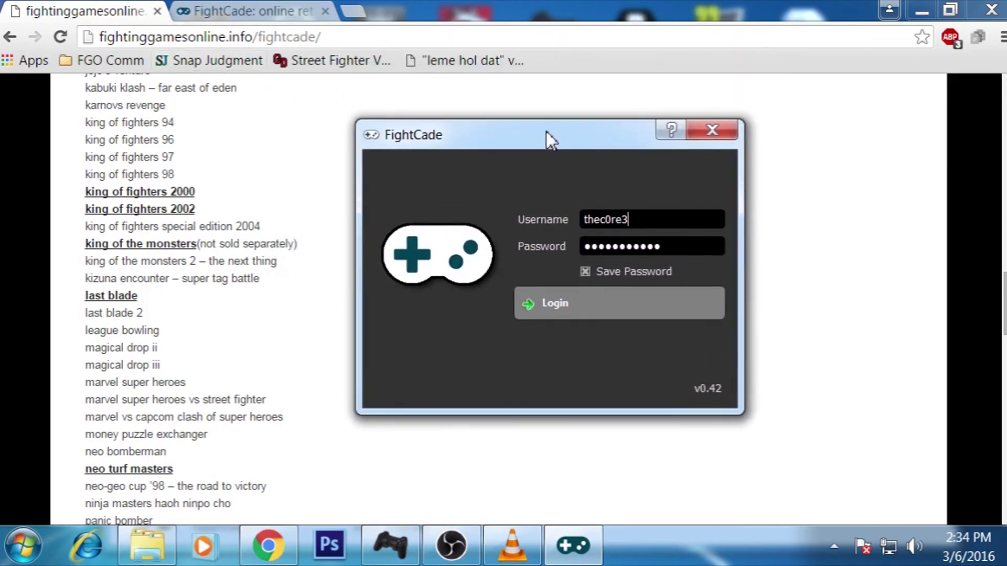